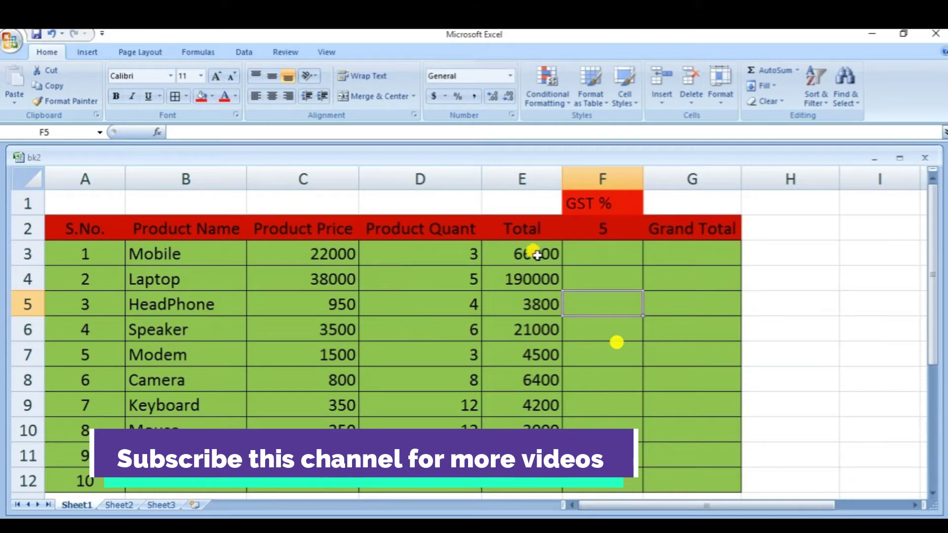
pyautogui.click(594, 255)
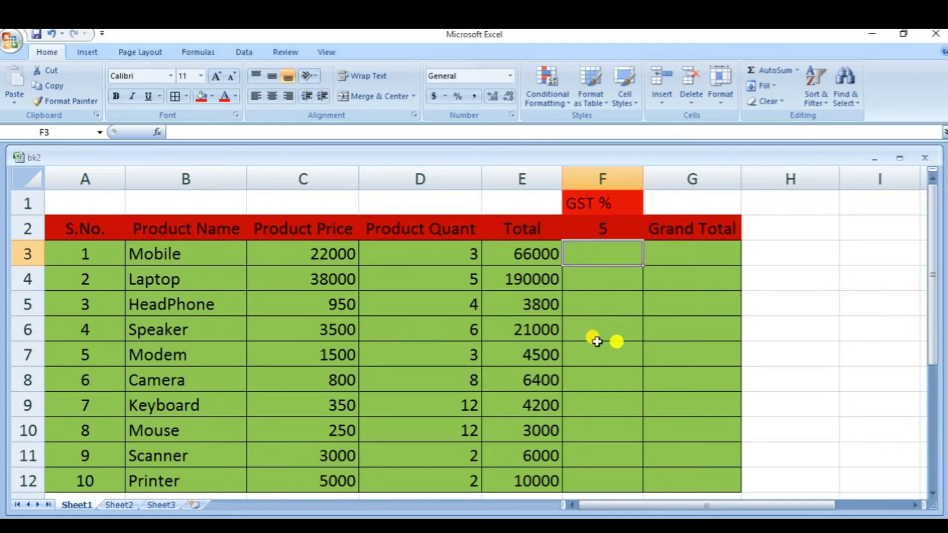
pyautogui.write('=')
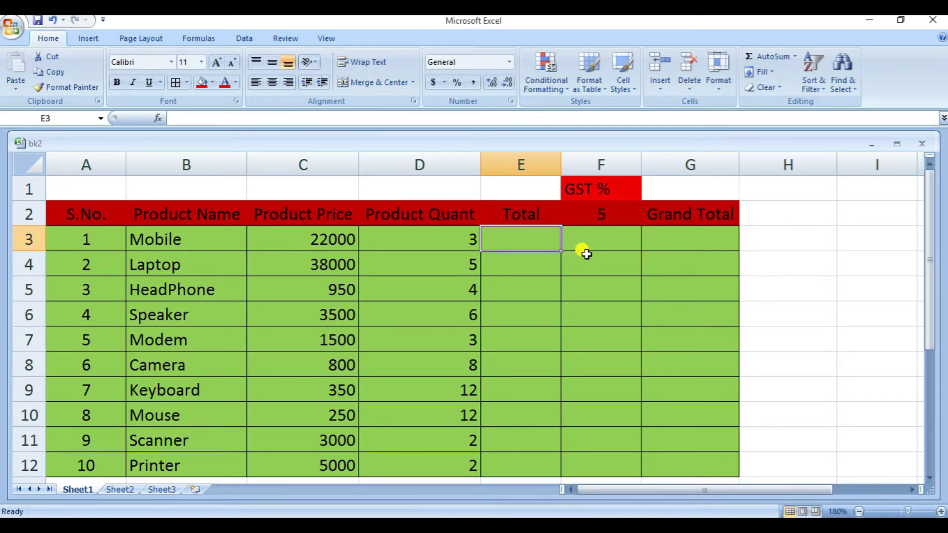
pyautogui.click(131, 490)
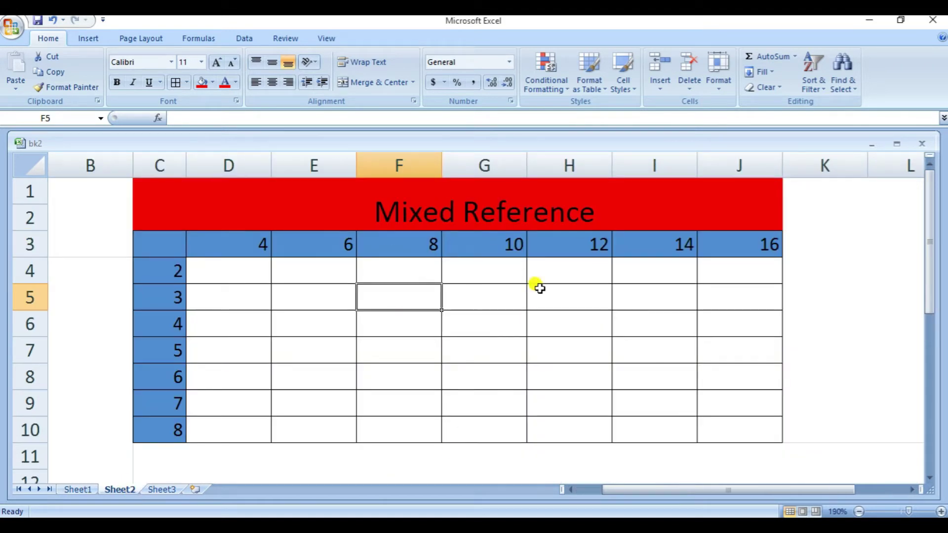
pyautogui.click(86, 491)
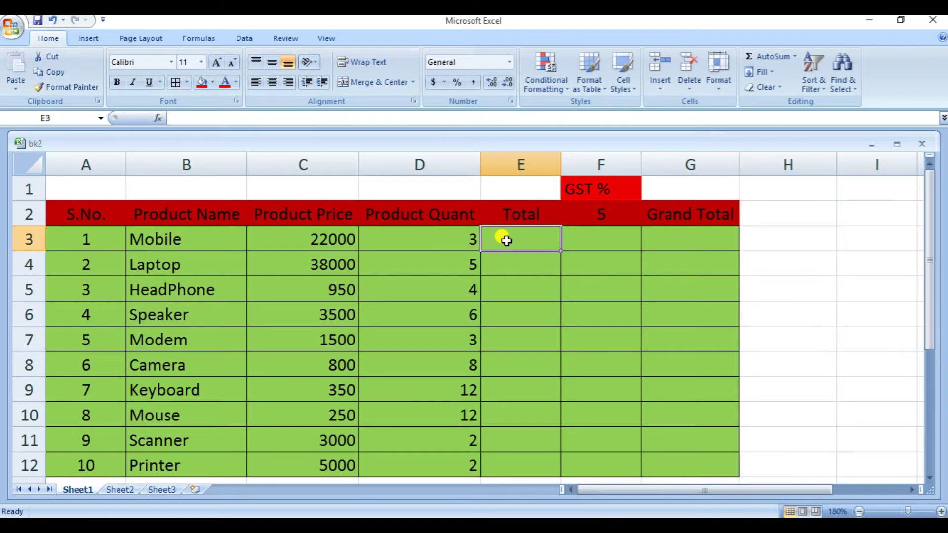
# Step: Calculate the Mobile row's Total in E3 by multiplying price by quantity with the formula =C3*D3
pyautogui.write('=')
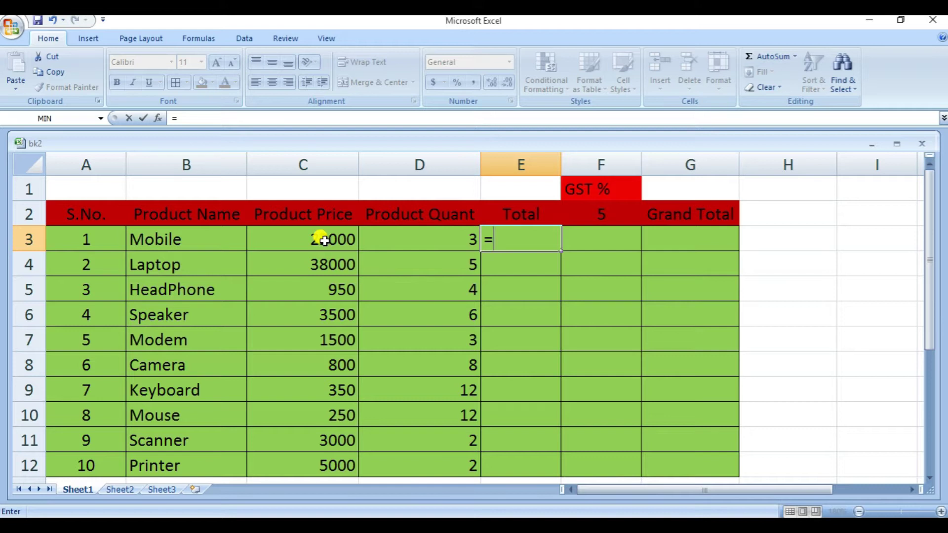
pyautogui.click(324, 241)
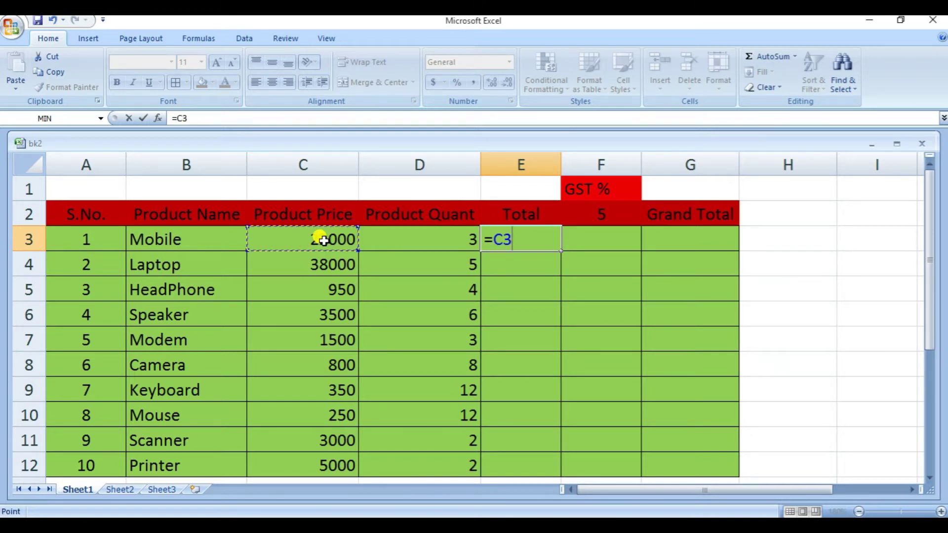
pyautogui.moveTo(390, 526)
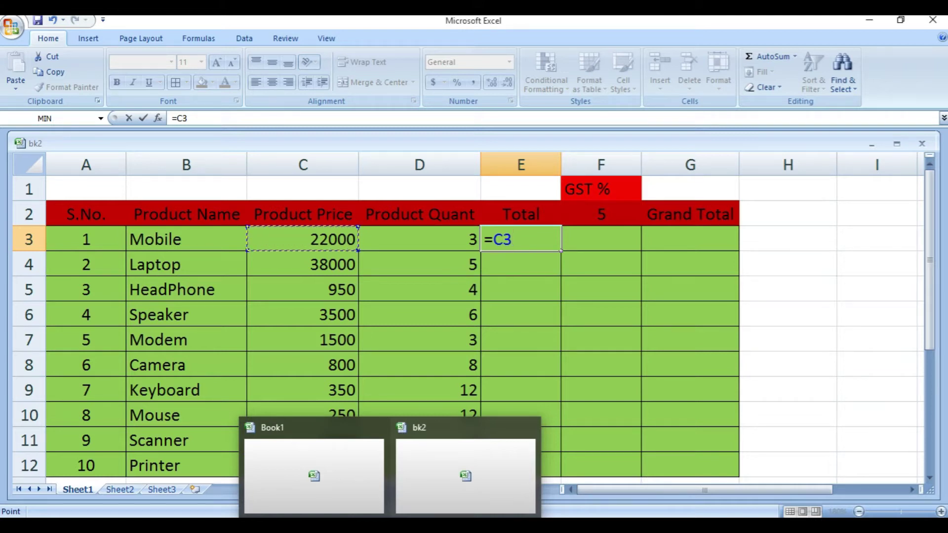
pyautogui.write('*')
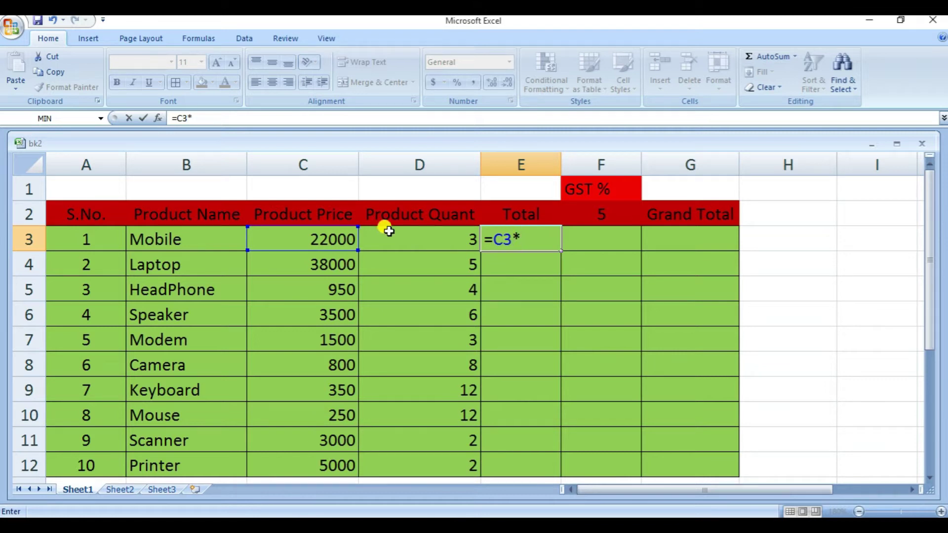
pyautogui.click(413, 242)
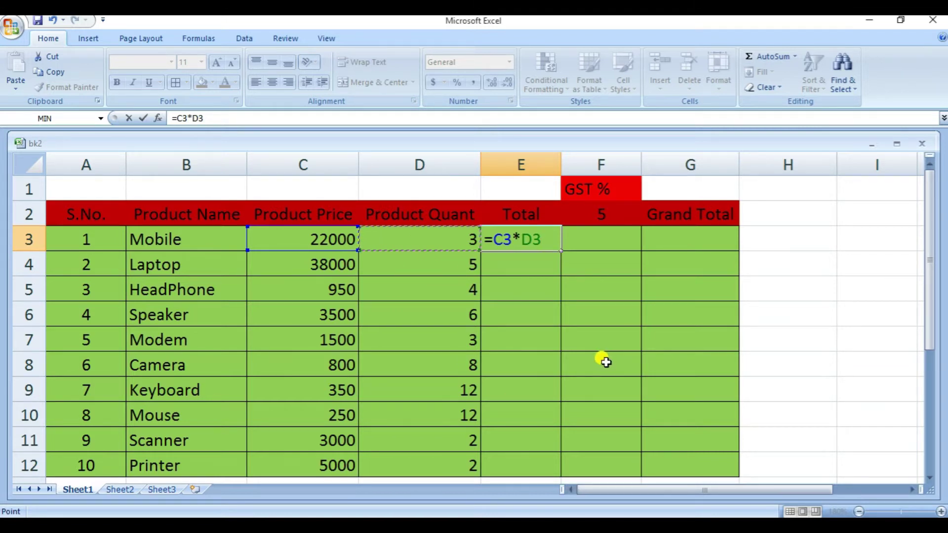
pyautogui.press('Return')
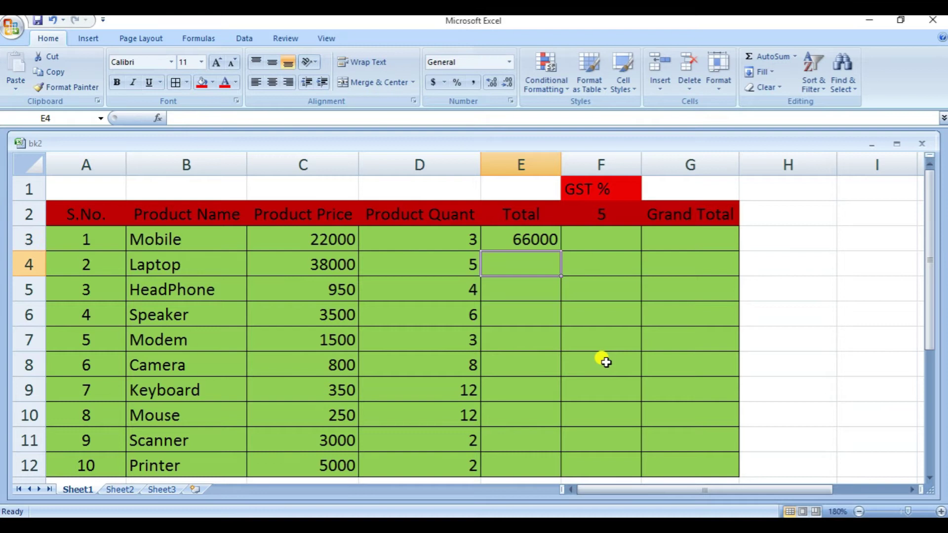
# Step: Examine which price and quantity cells the Mobile row's Total formula in E3 refers to
pyautogui.click(530, 239)
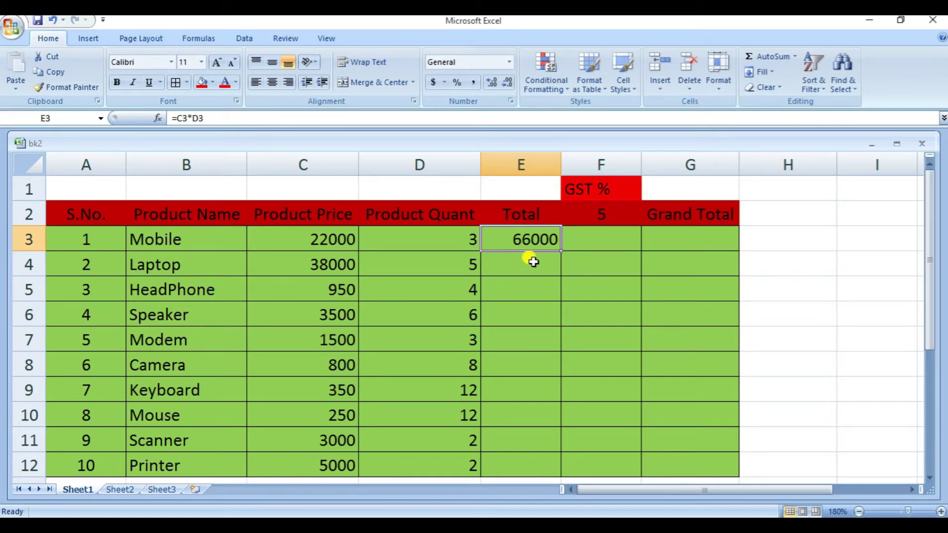
pyautogui.doubleClick(536, 240)
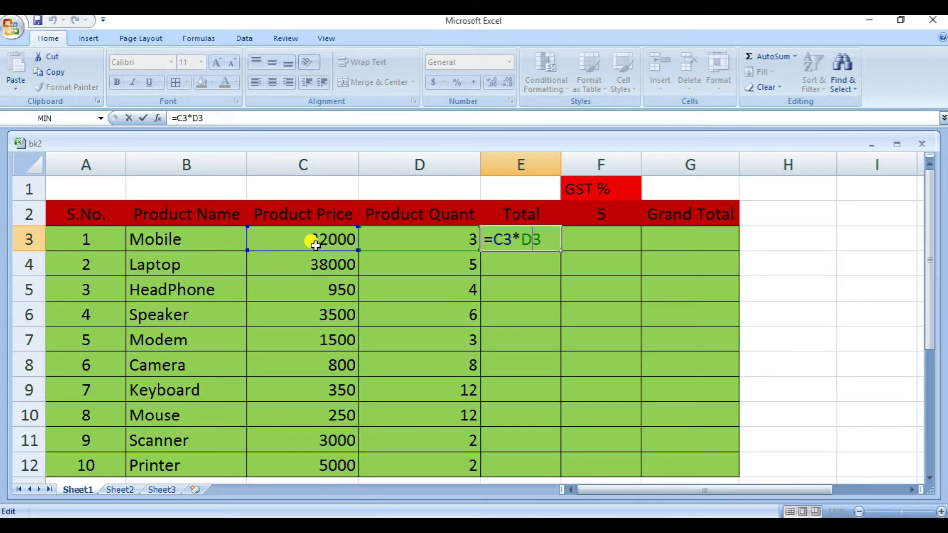
pyautogui.click(414, 233)
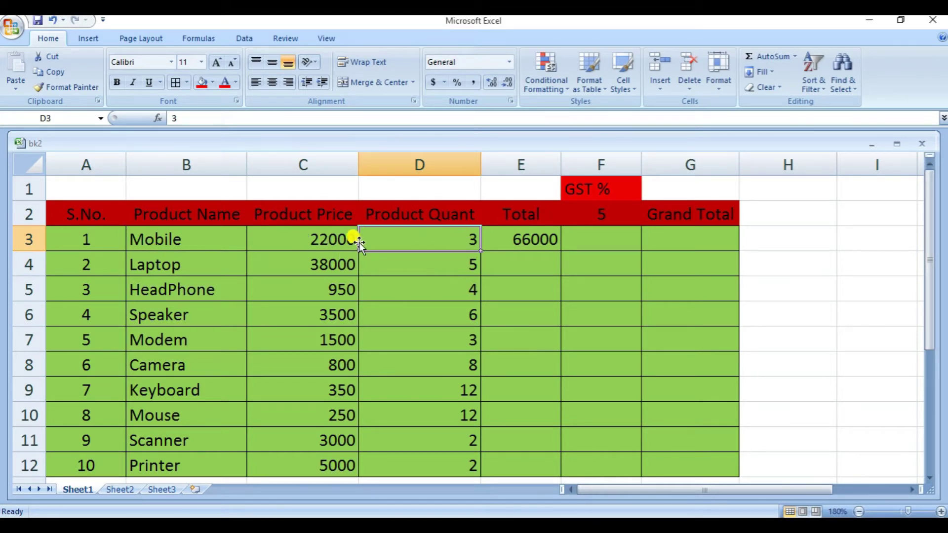
pyautogui.click(533, 240)
pyautogui.doubleClick(534, 240)
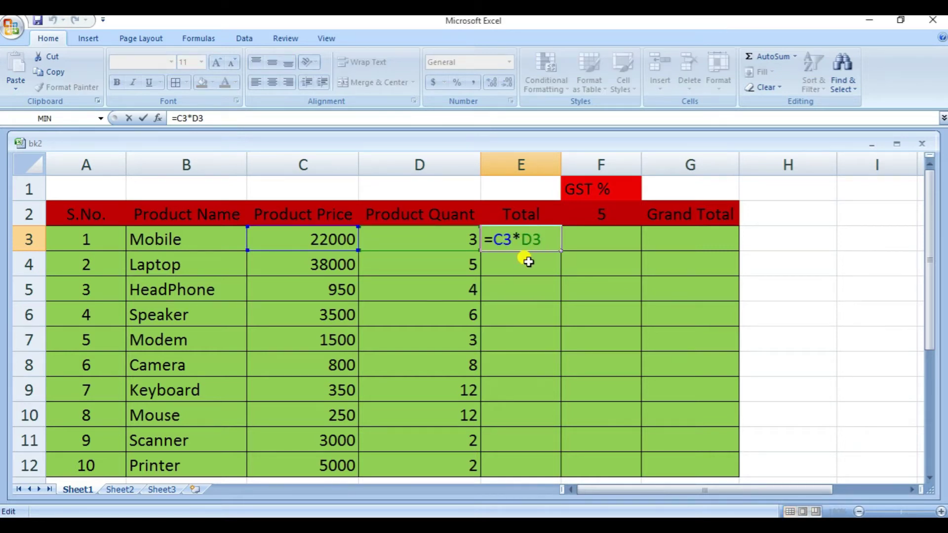
pyautogui.press('Return')
# Step: Fill the Total formula from E3 down through E12 for all the remaining products
pyautogui.click(527, 237)
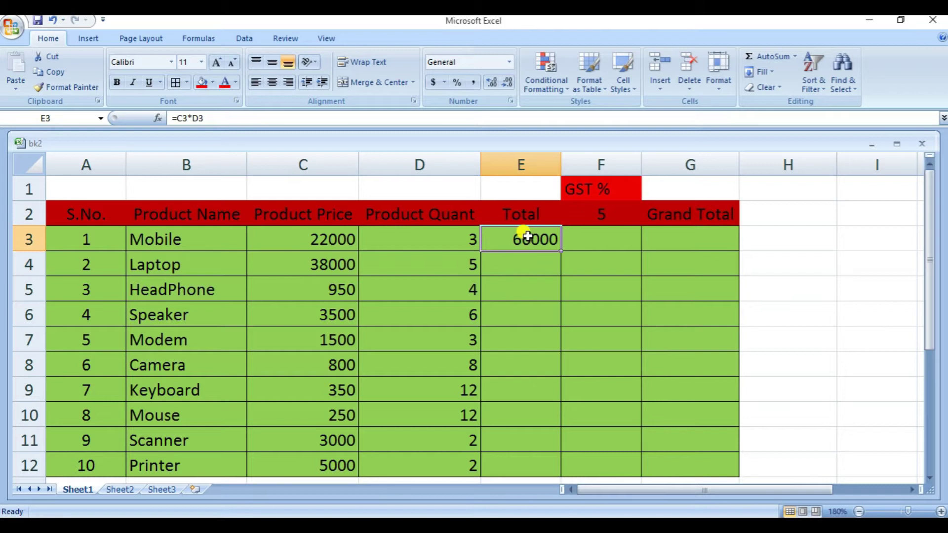
pyautogui.doubleClick(559, 250)
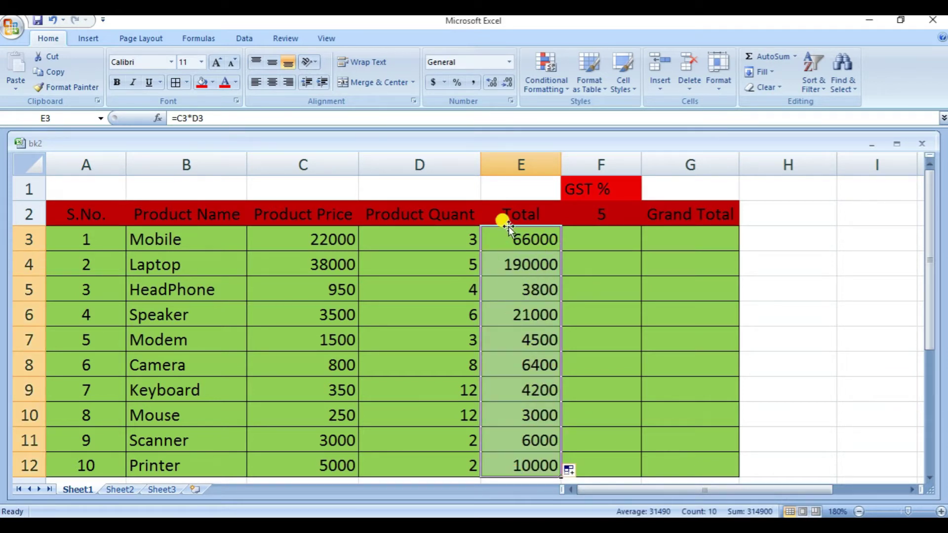
pyautogui.click(596, 311)
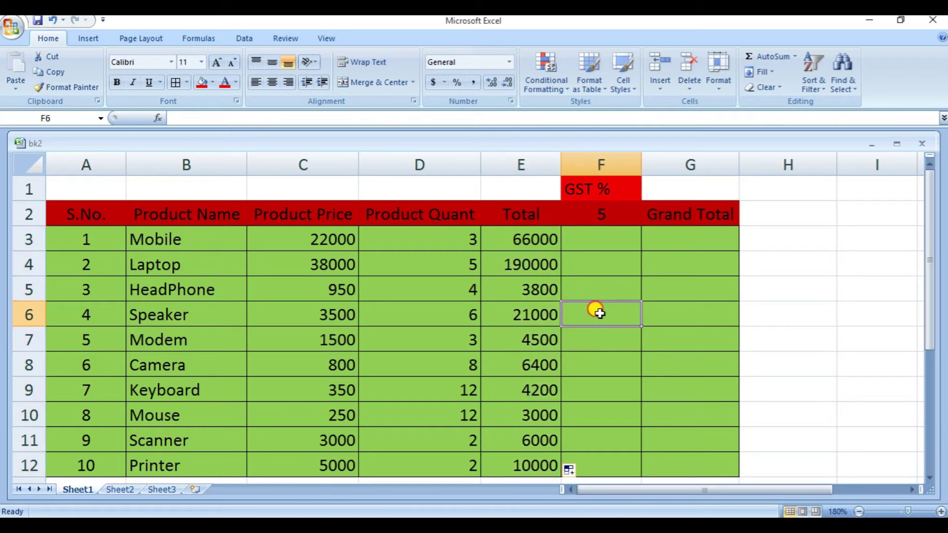
# Step: Inspect the Total formulas in E3, E4 and E5 to compare how their relative references change per row
pyautogui.doubleClick(504, 238)
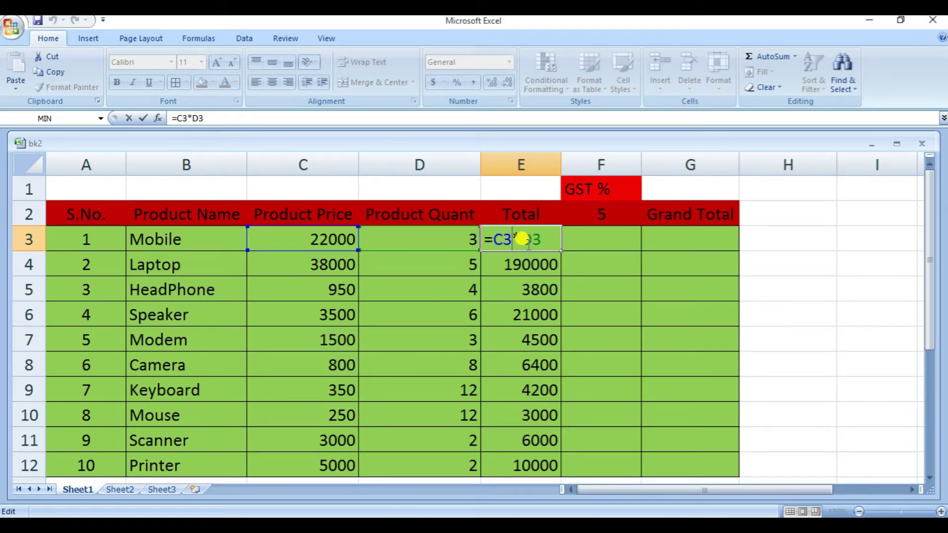
pyautogui.click(570, 265)
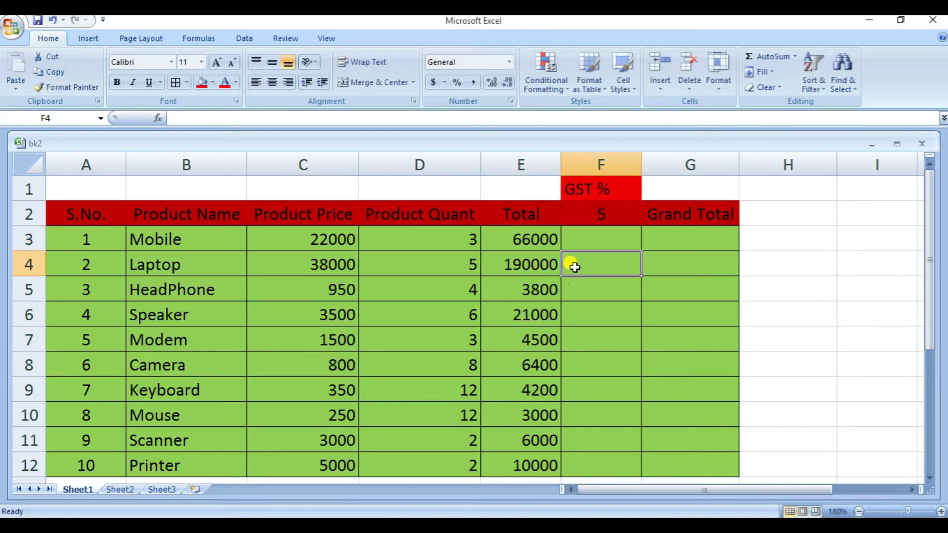
pyautogui.click(537, 262)
pyautogui.doubleClick(537, 262)
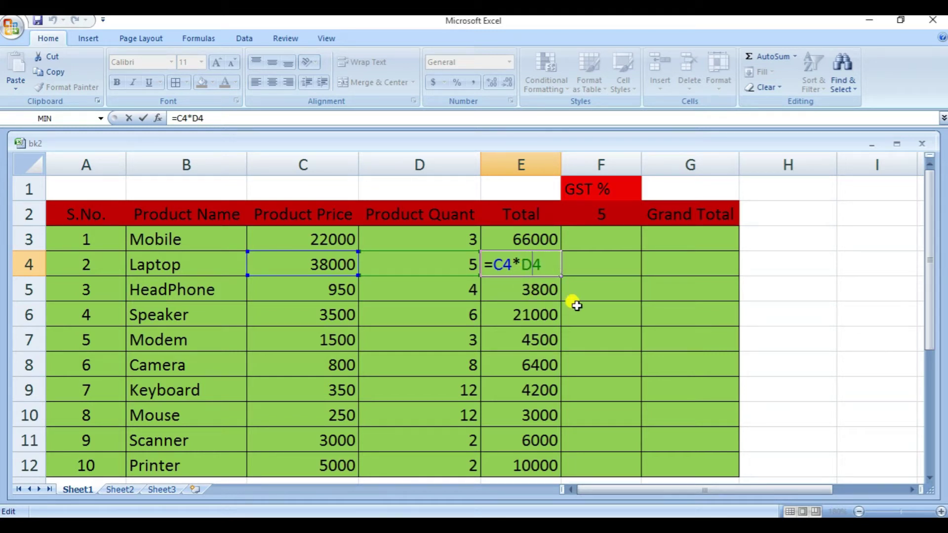
pyautogui.click(581, 294)
pyautogui.doubleClick(537, 289)
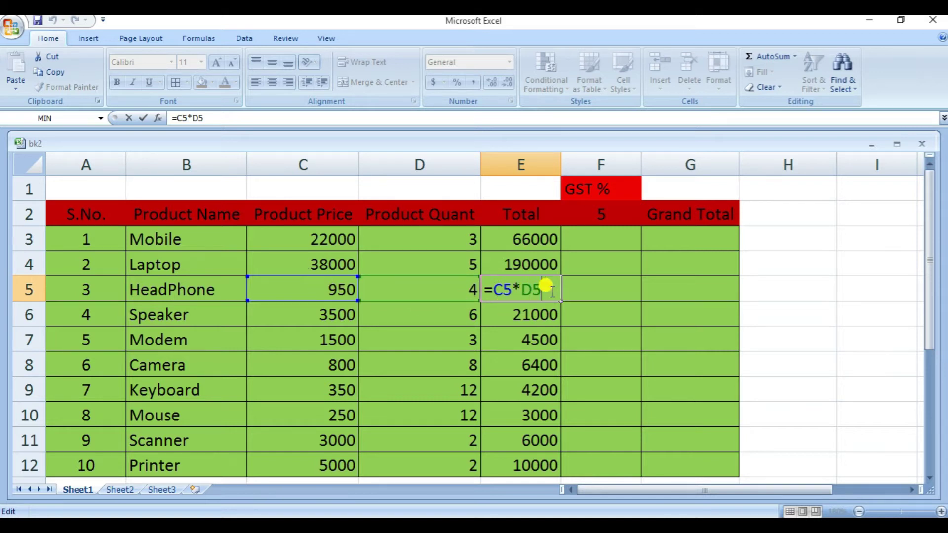
pyautogui.click(575, 289)
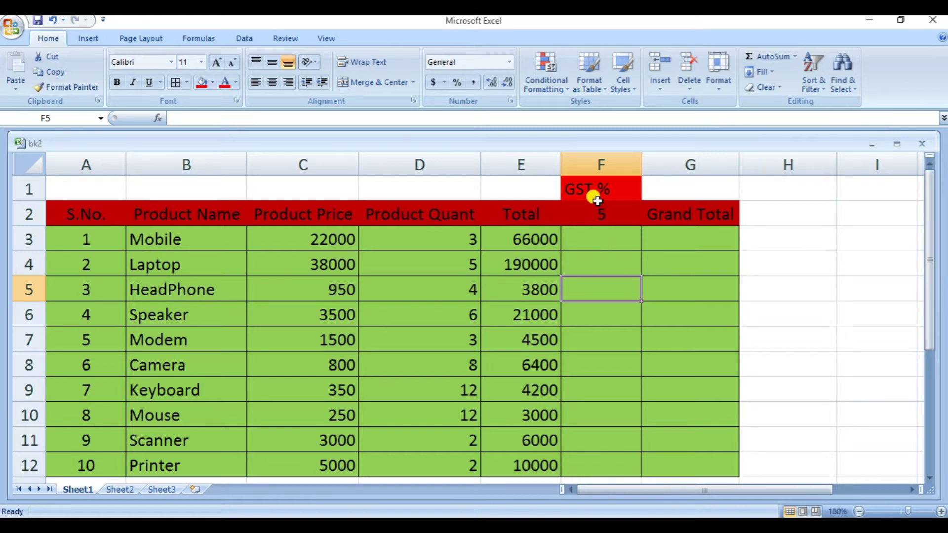
# Step: Write the GST formula =E3*F2/100 in F3 for the Mobile row
pyautogui.click(592, 241)
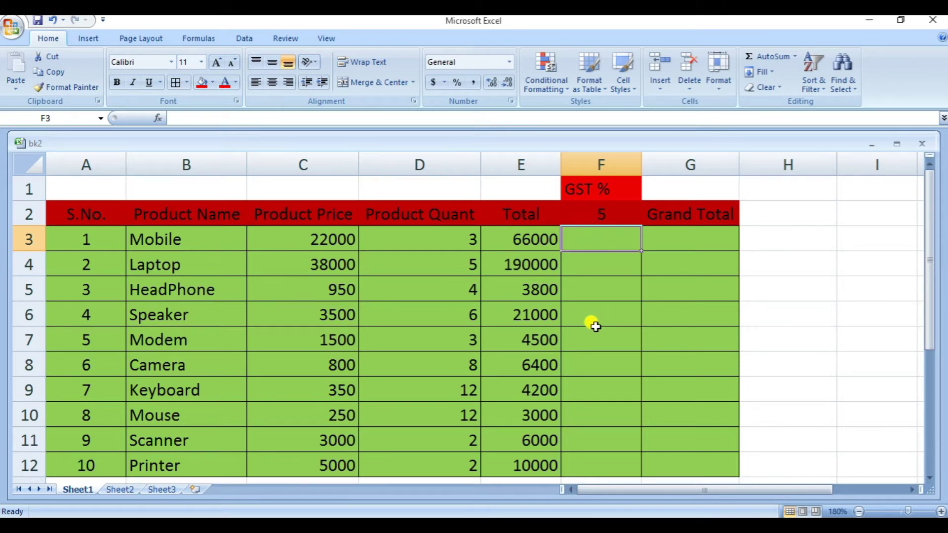
pyautogui.write('=')
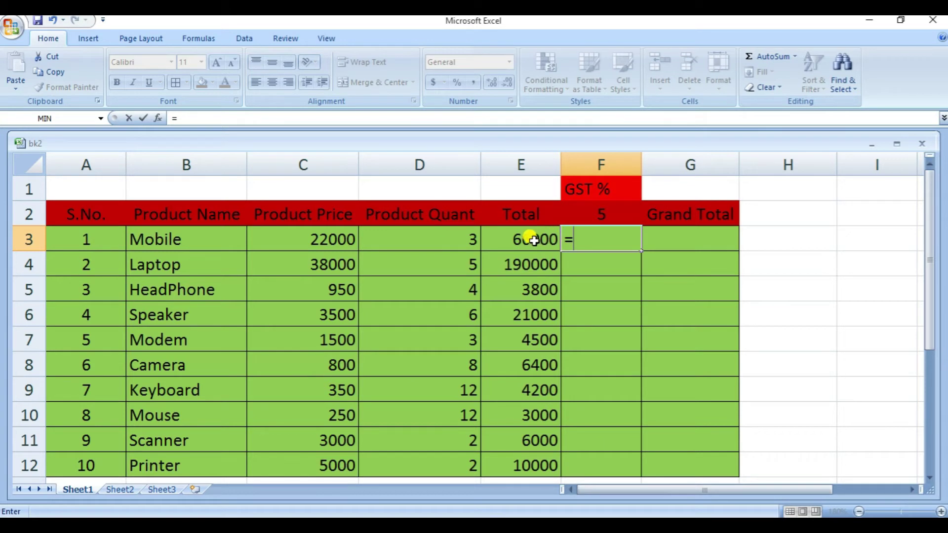
pyautogui.click(534, 241)
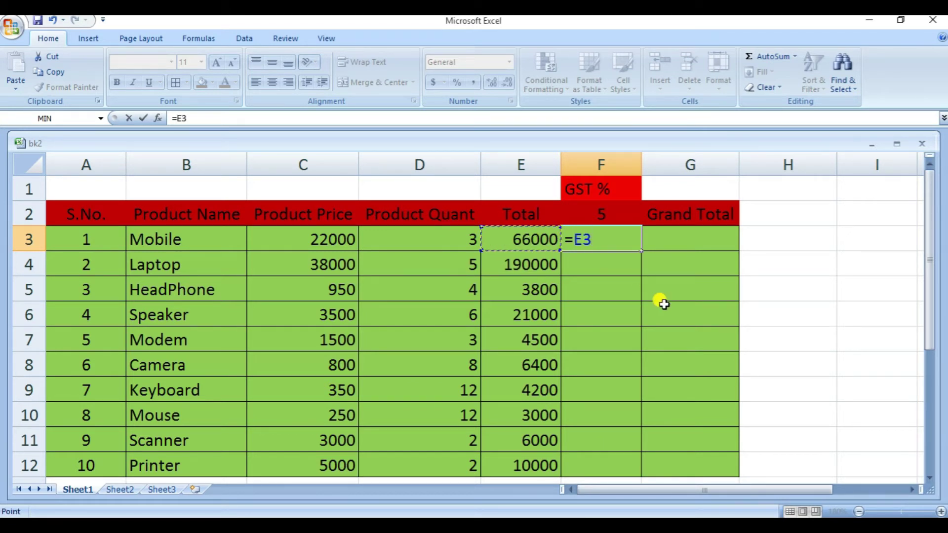
pyautogui.write('*')
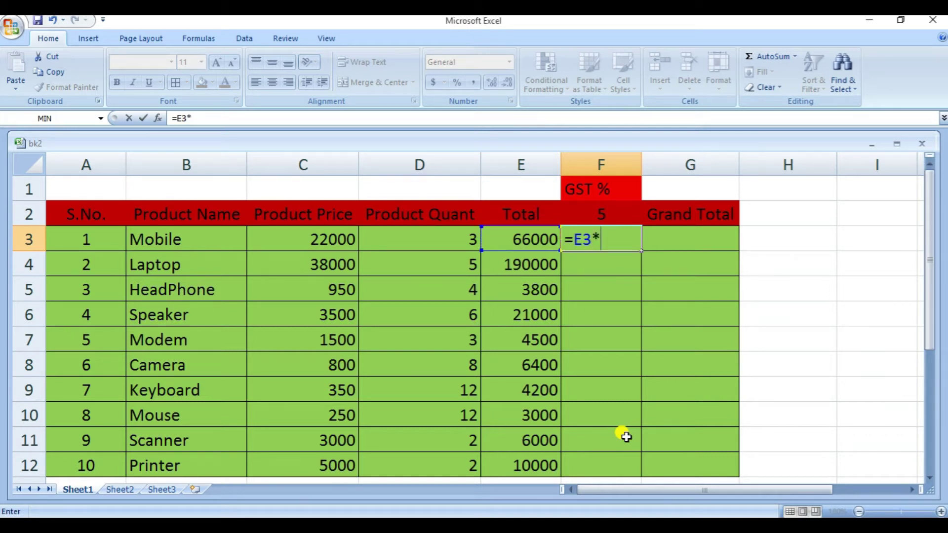
pyautogui.click(600, 219)
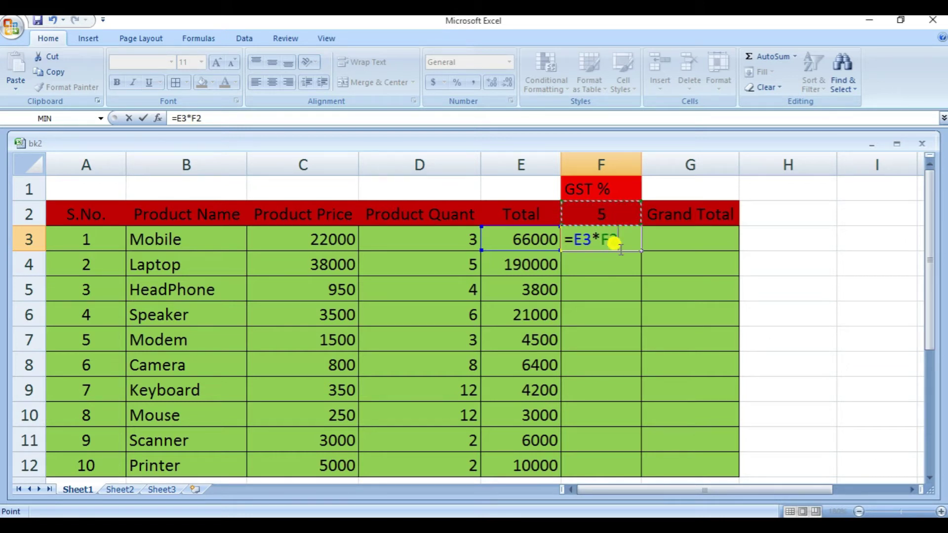
pyautogui.write('/100')
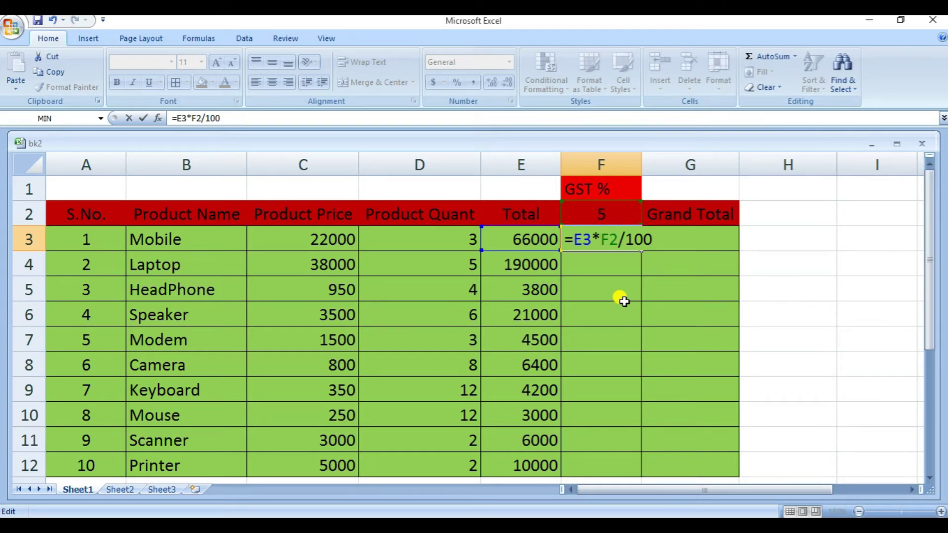
# Step: Make the GST rate reference absolute so the formula in F3 reads =E3*$F$2/100, and commit it
pyautogui.write('$')
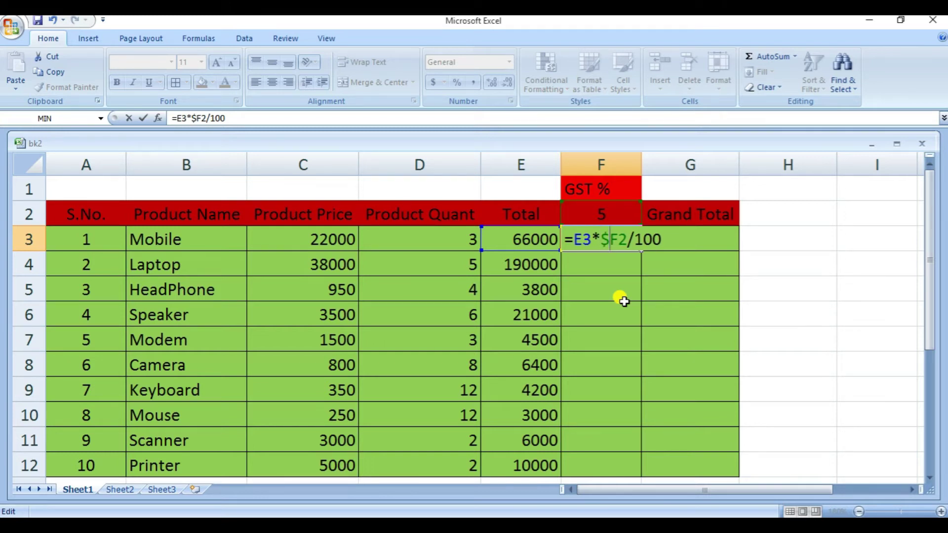
pyautogui.click(617, 239)
pyautogui.write('$')
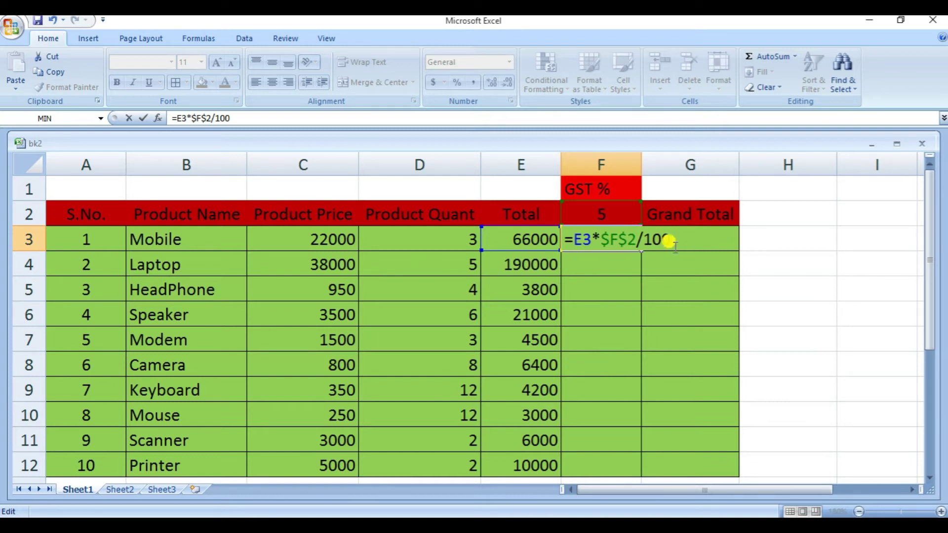
pyautogui.click(618, 269)
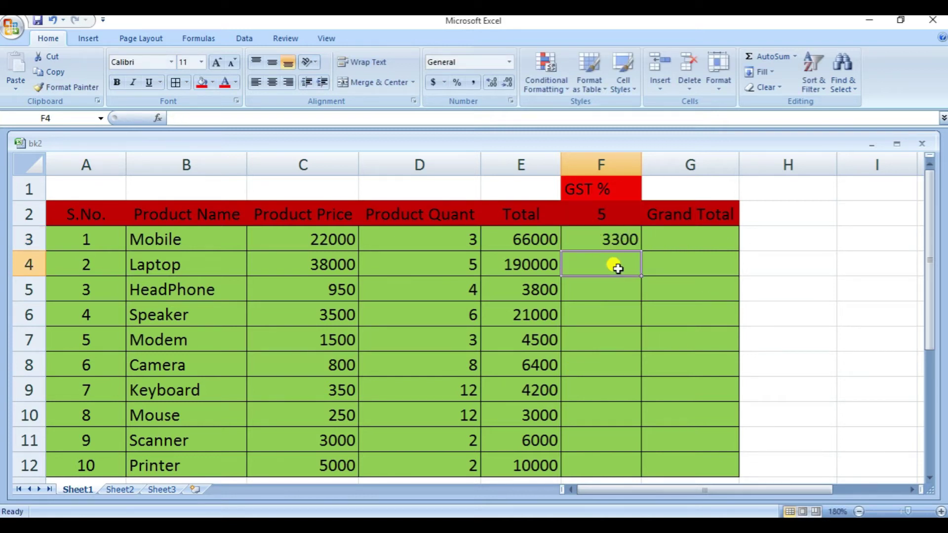
# Step: Fill the GST formula from F3 down through F12 for all the remaining products
pyautogui.click(608, 236)
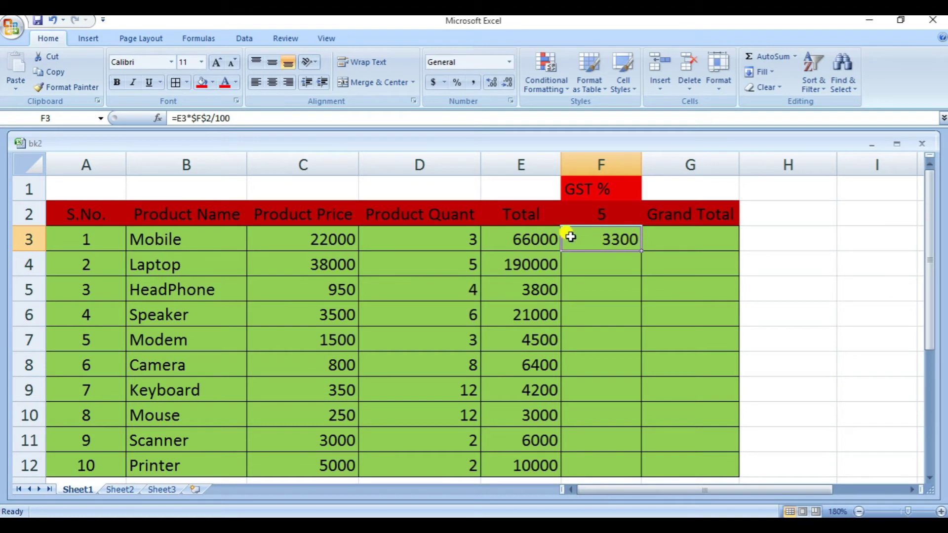
pyautogui.doubleClick(639, 251)
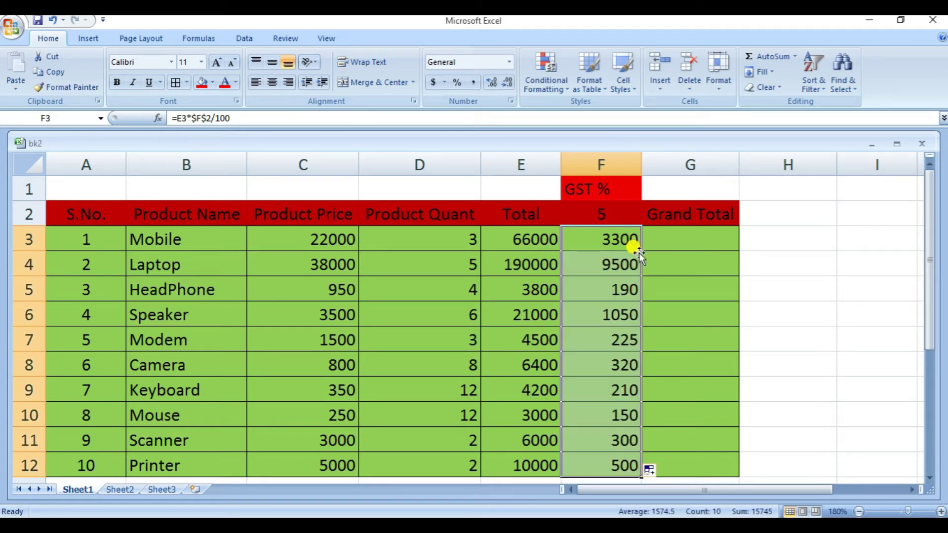
pyautogui.scroll(-1, 608, 438)
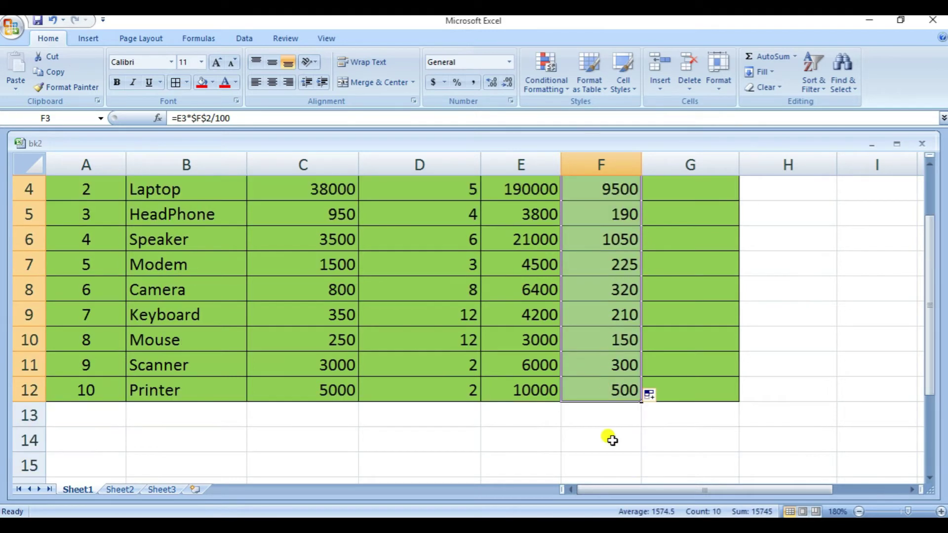
pyautogui.scroll(1, 608, 418)
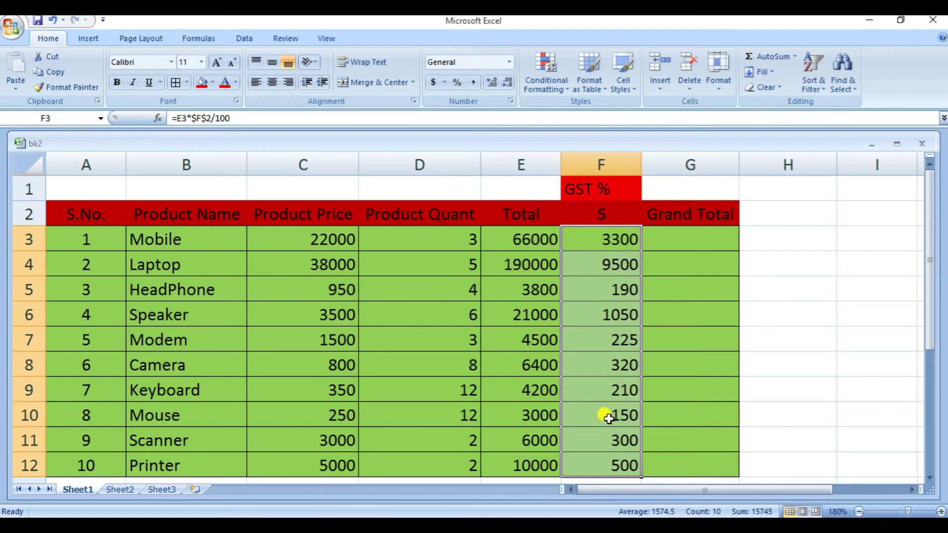
pyautogui.click(662, 434)
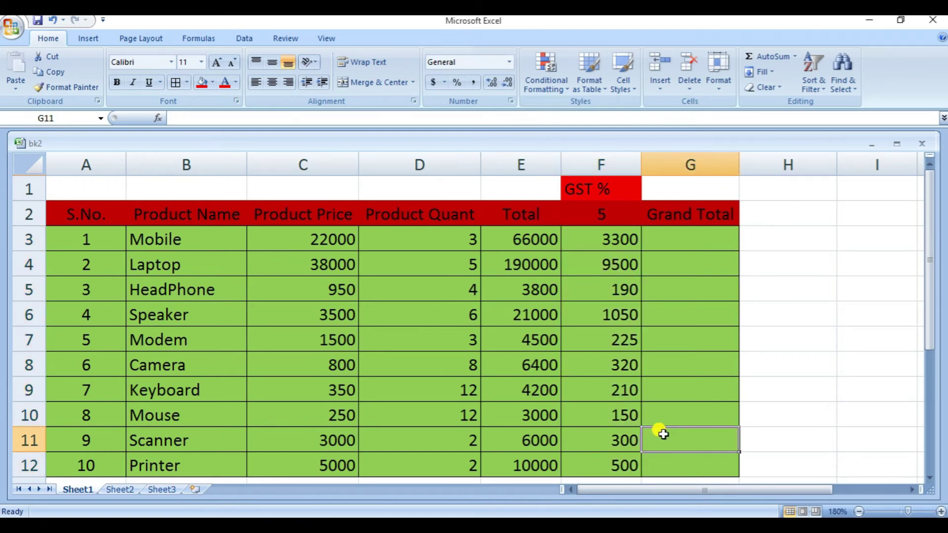
pyautogui.click(690, 466)
pyautogui.click(834, 386)
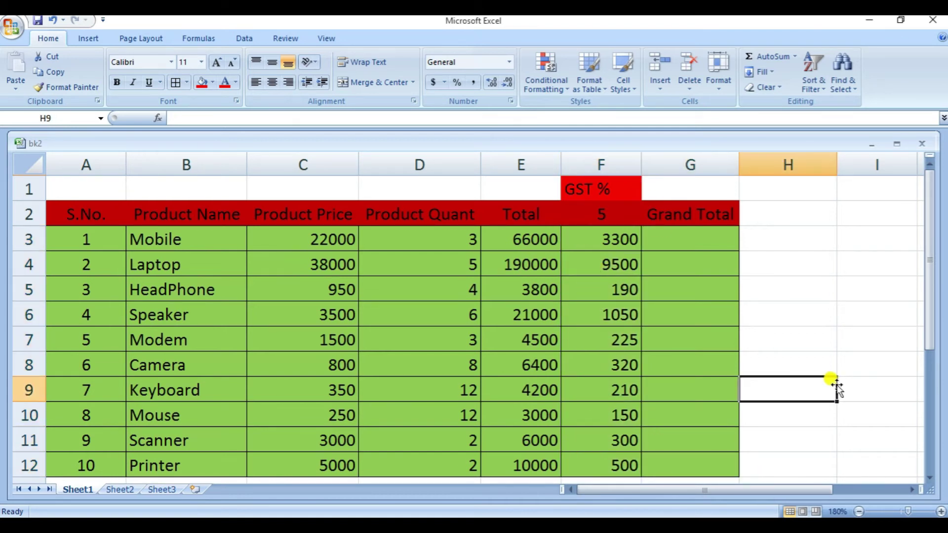
# Step: Inspect the GST formulas in F3, F4, F5, F6 and F8 to compare the relative Total reference with the absolute $F$2 reference
pyautogui.doubleClick(609, 241)
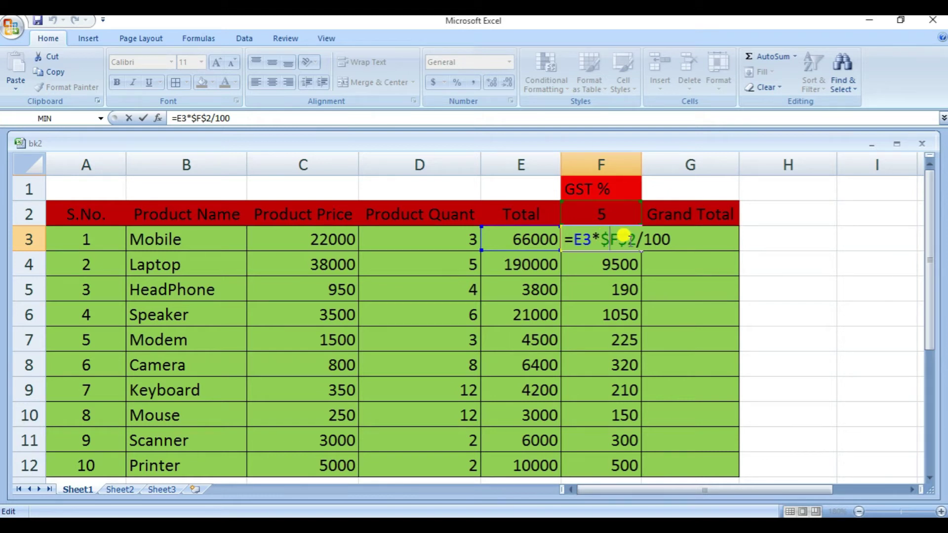
pyautogui.press('Return')
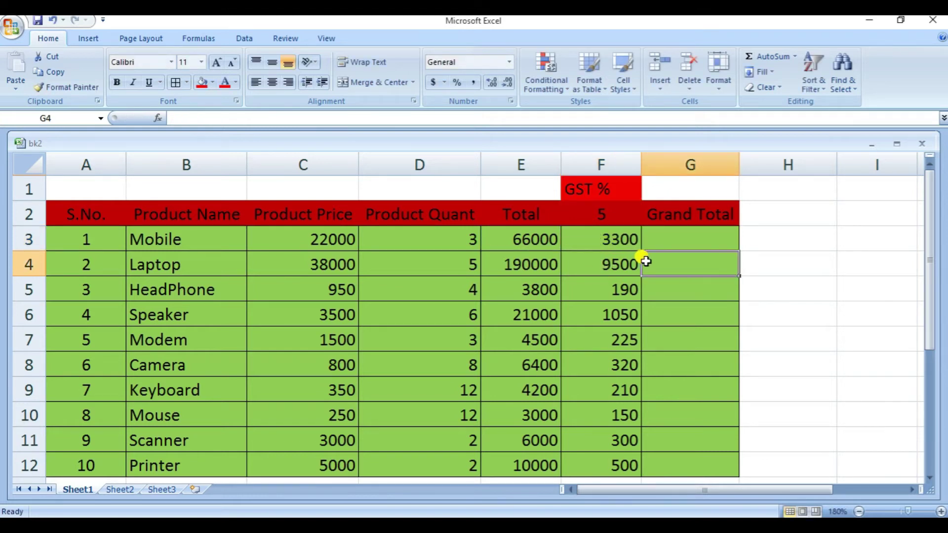
pyautogui.doubleClick(609, 264)
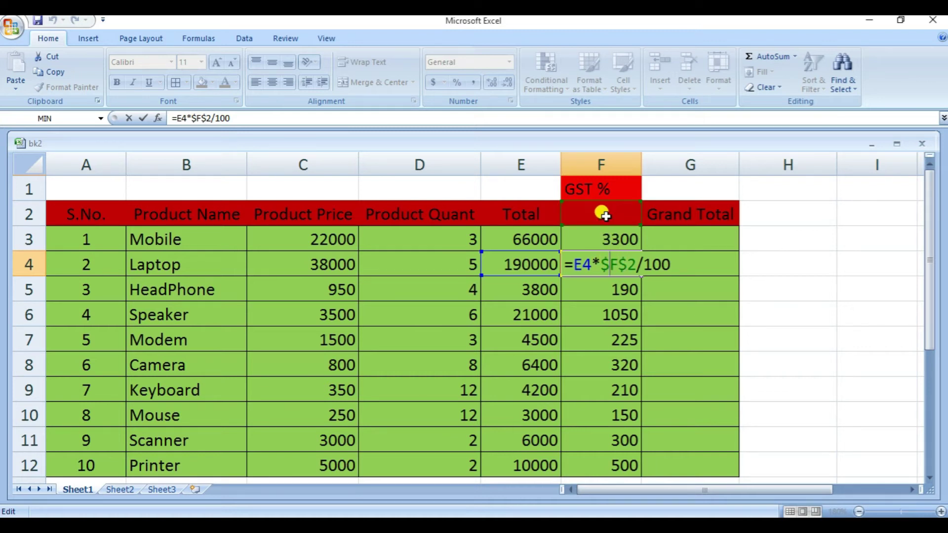
pyautogui.click(676, 294)
pyautogui.doubleClick(610, 289)
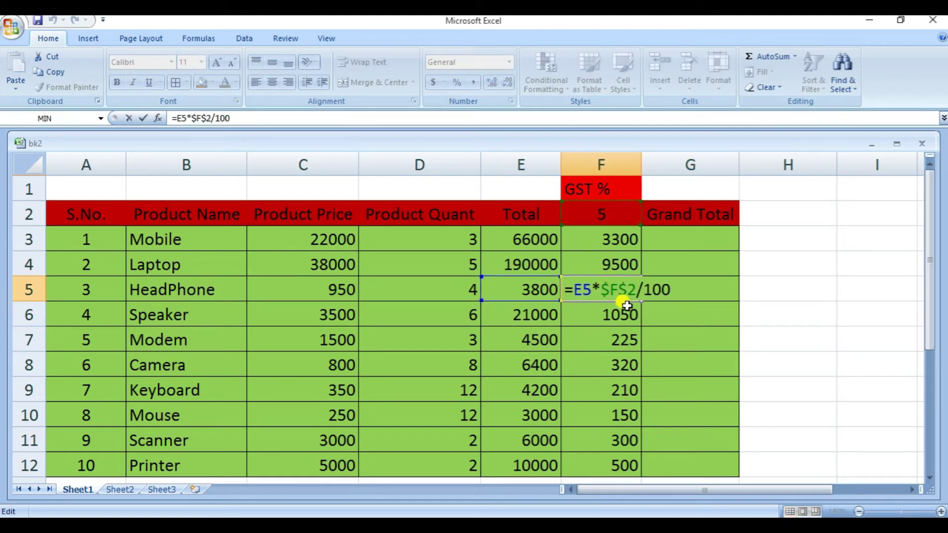
pyautogui.click(662, 330)
pyautogui.click(603, 318)
pyautogui.doubleClick(603, 318)
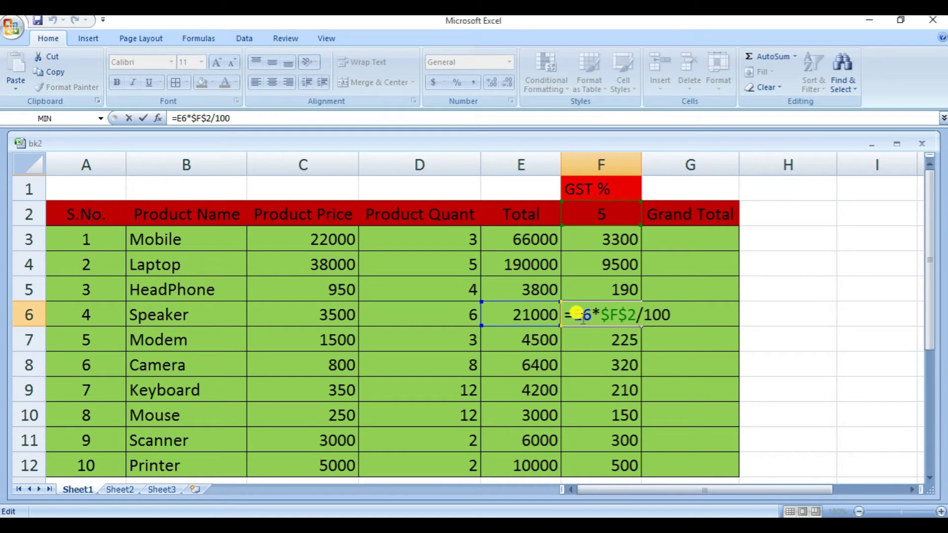
pyautogui.click(674, 342)
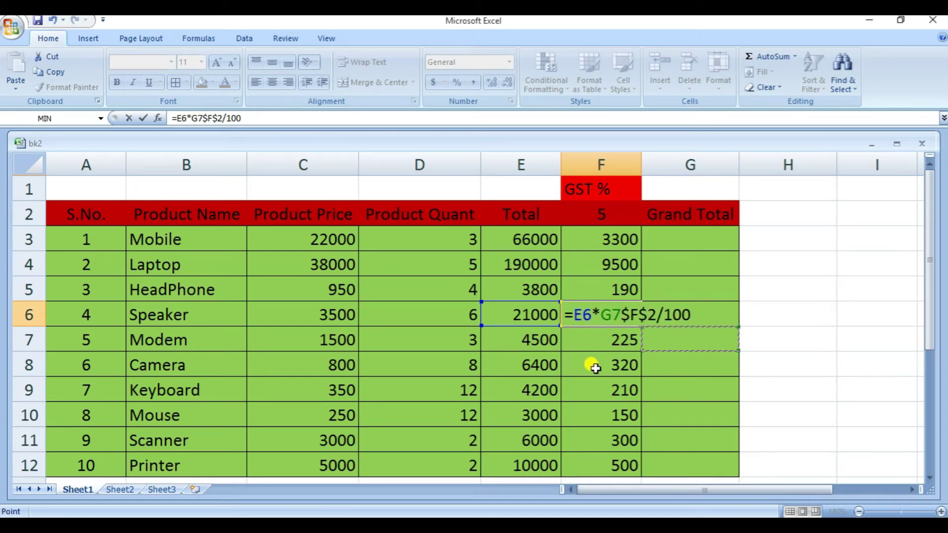
pyautogui.press('Escape')
pyautogui.doubleClick(596, 367)
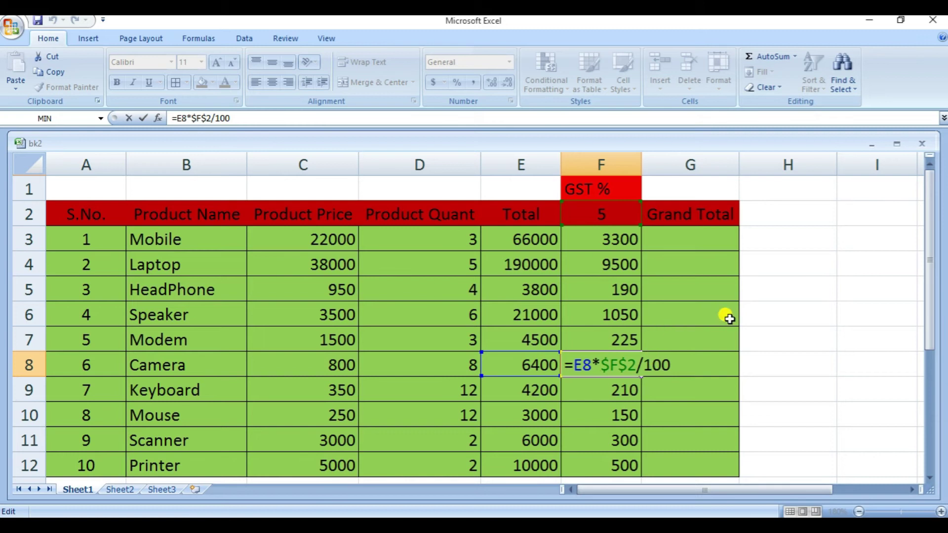
pyautogui.click(799, 347)
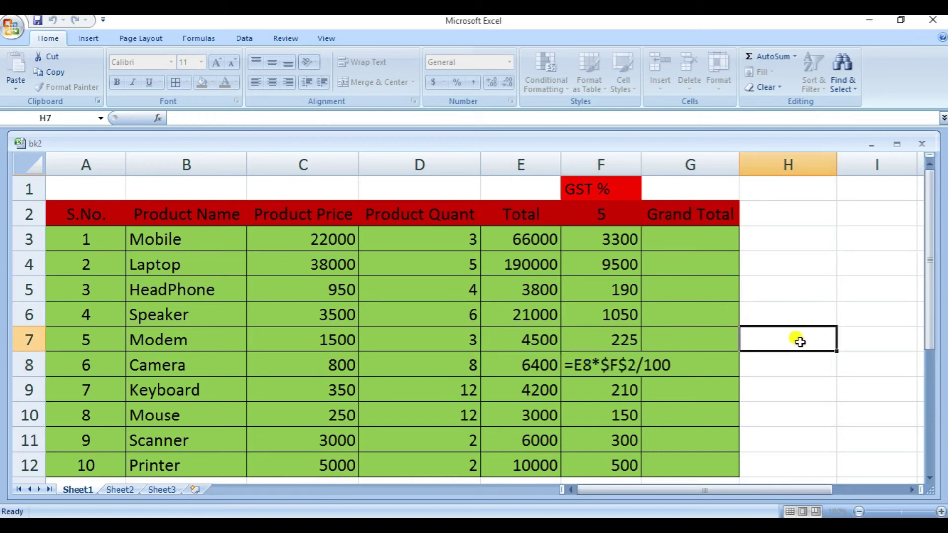
# Step: Calculate the Mobile row's Grand Total in G3 with AutoSum over E3:F3, giving =SUM(E3:F3)
pyautogui.click(674, 233)
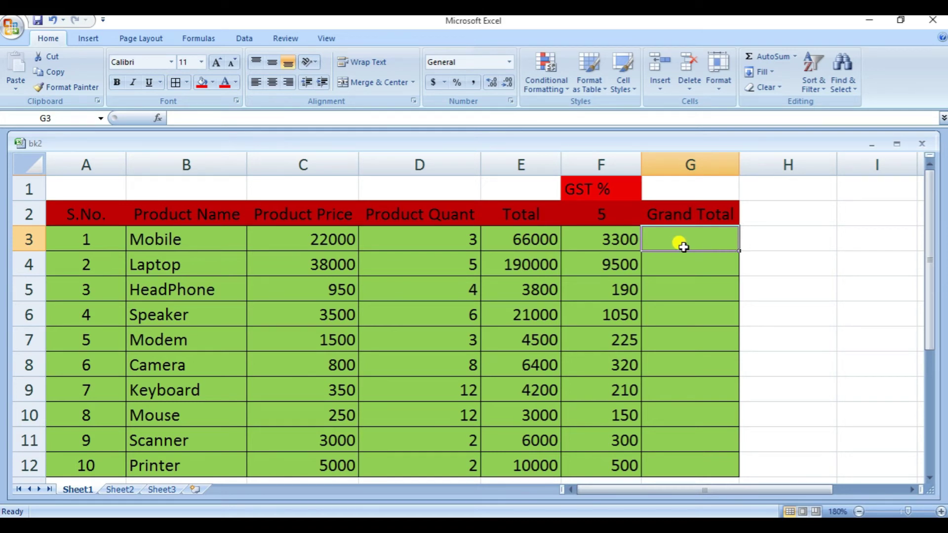
pyautogui.click(772, 58)
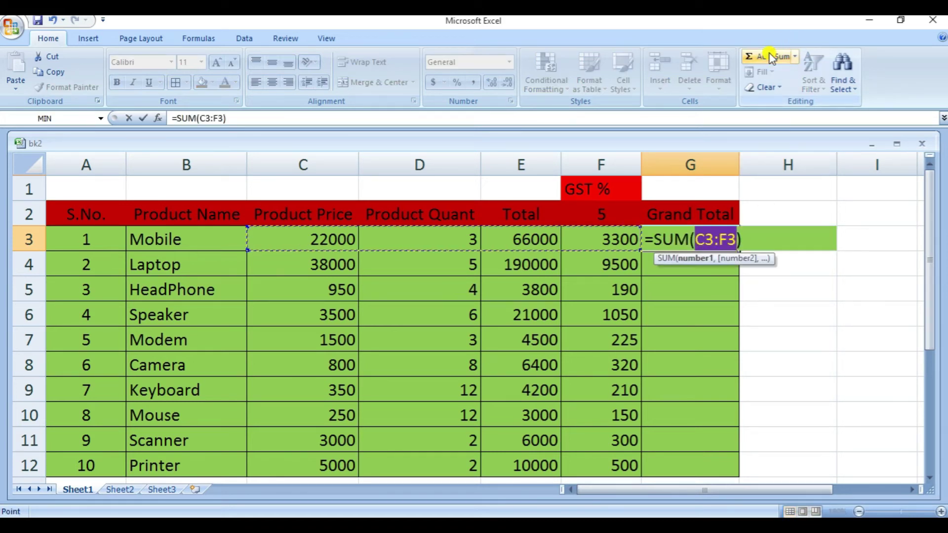
pyautogui.click(526, 238)
pyautogui.moveTo(526, 238); pyautogui.dragTo(583, 241)
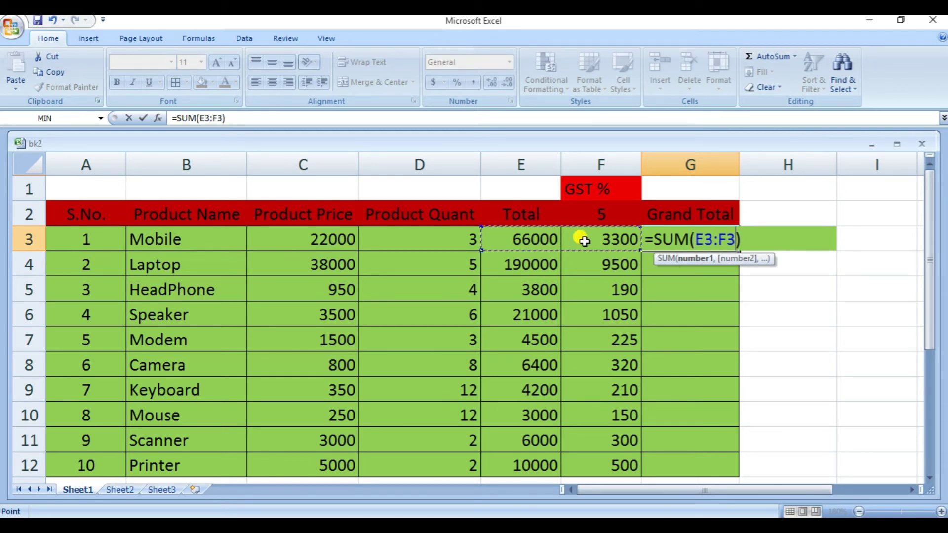
pyautogui.click(733, 238)
pyautogui.press('Return')
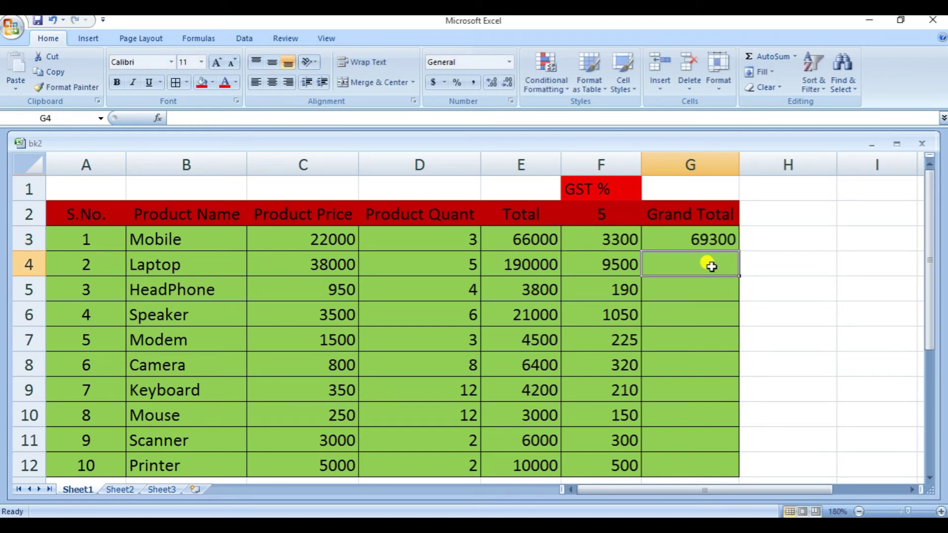
# Step: Fill the Grand Total formula from G3 down through G12 for all the remaining products
pyautogui.click(709, 238)
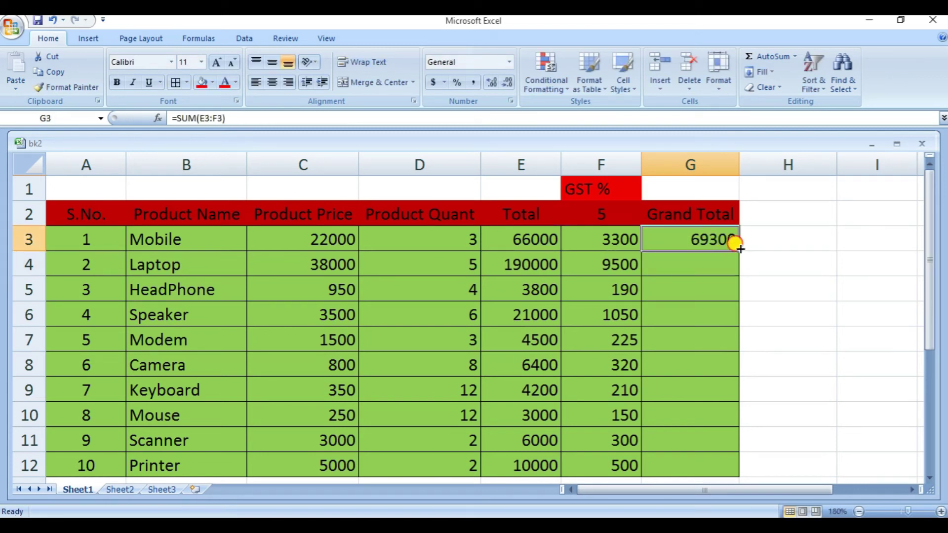
pyautogui.doubleClick(740, 249)
pyautogui.click(743, 438)
pyautogui.scroll(-2, 675, 334)
pyautogui.scroll(2, 672, 332)
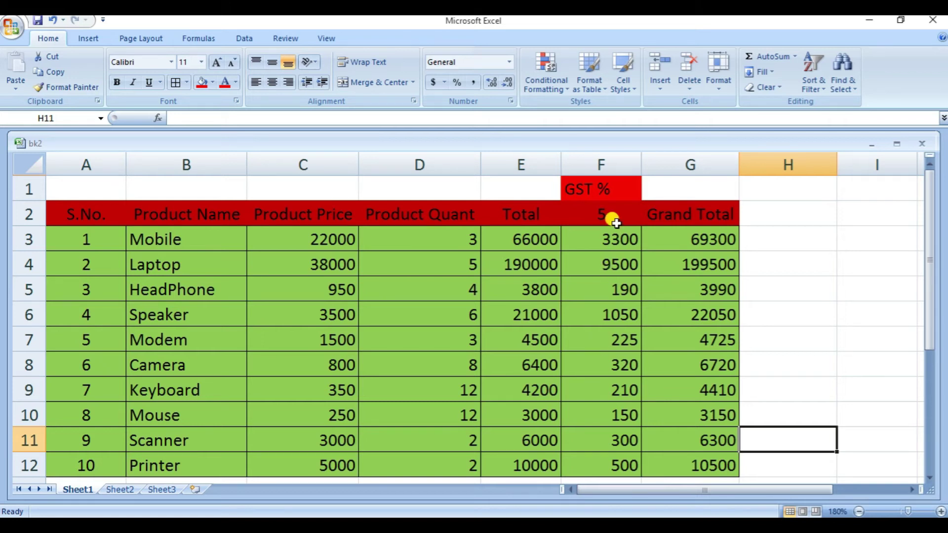
pyautogui.click(597, 205)
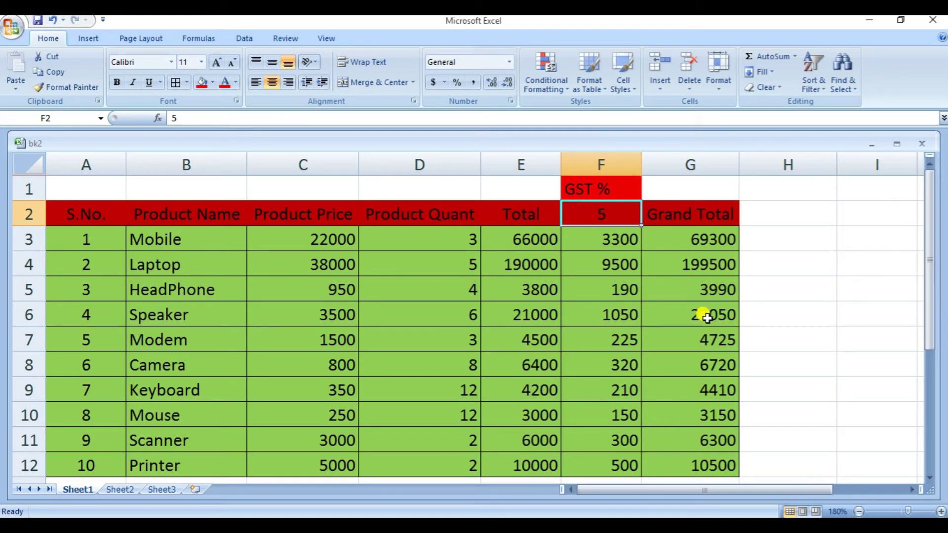
# Step: Enter the multiplication formula =C4*D3 in D4 of the Mixed Reference table on Sheet2
pyautogui.click(118, 490)
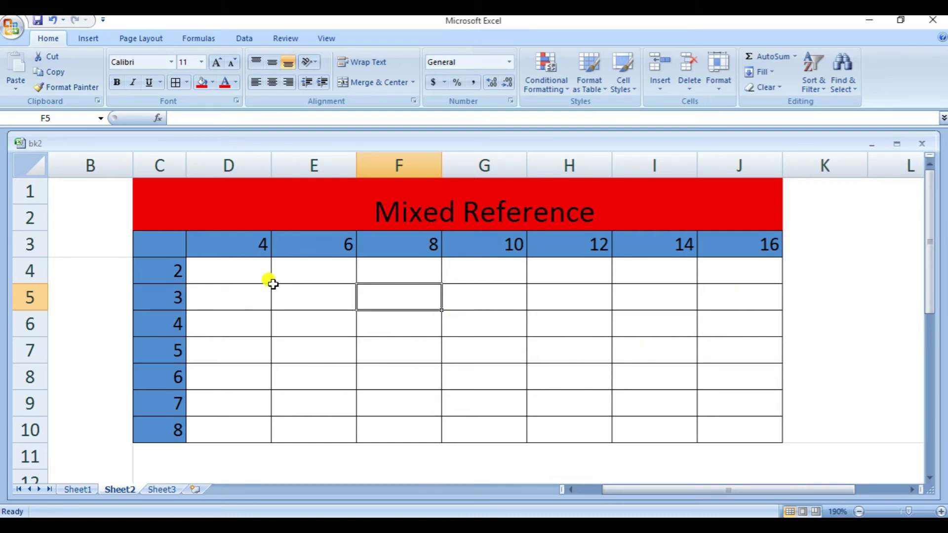
pyautogui.click(239, 271)
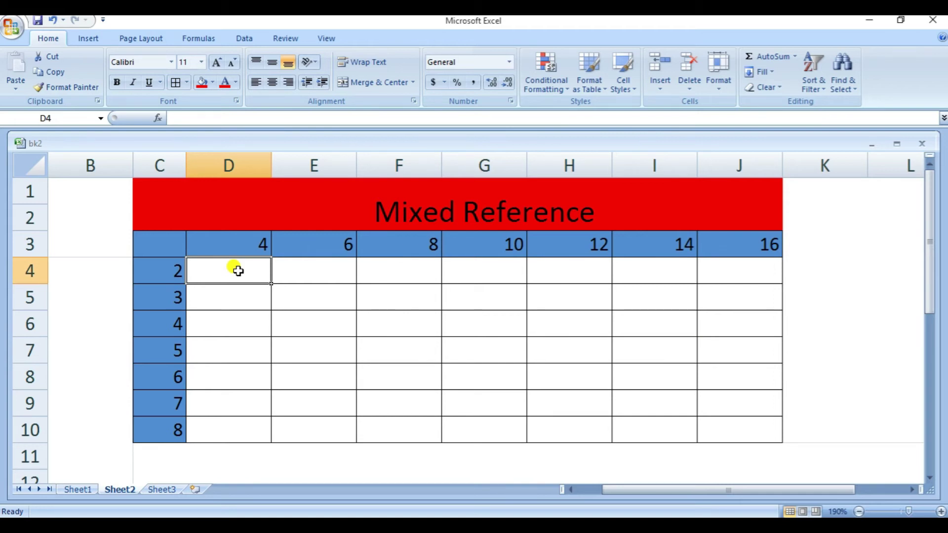
pyautogui.write('=')
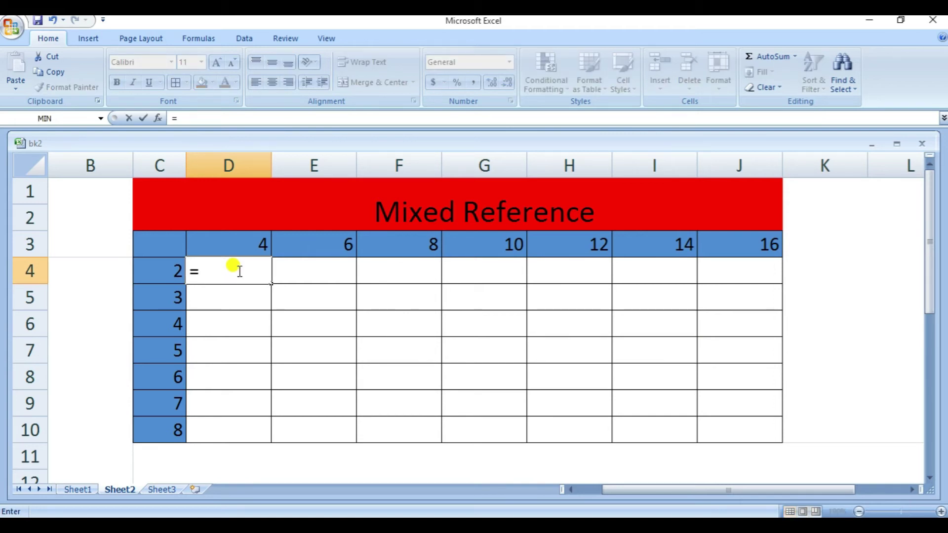
pyautogui.click(165, 269)
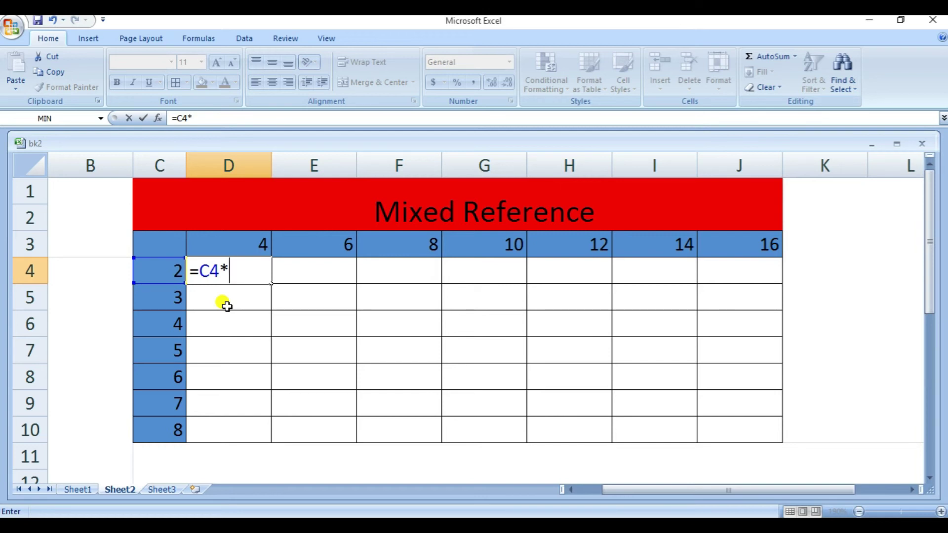
pyautogui.click(232, 239)
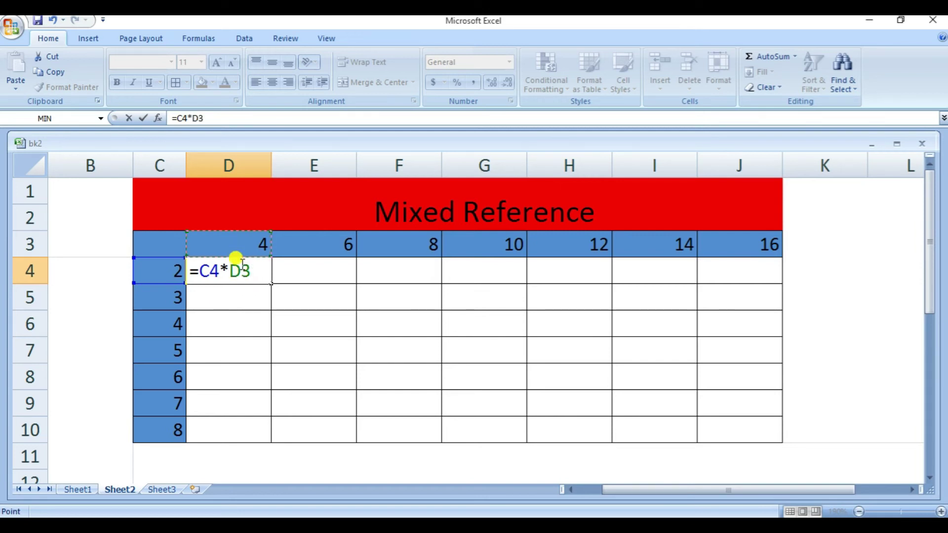
pyautogui.press('Return')
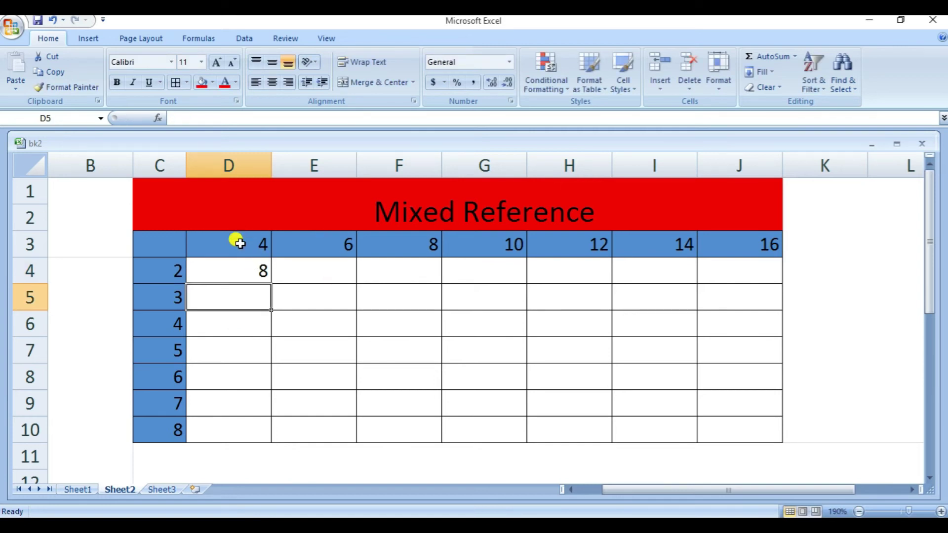
# Step: Try filling the fully relative formula =C4*D3 from D4 down through D10
pyautogui.click(257, 275)
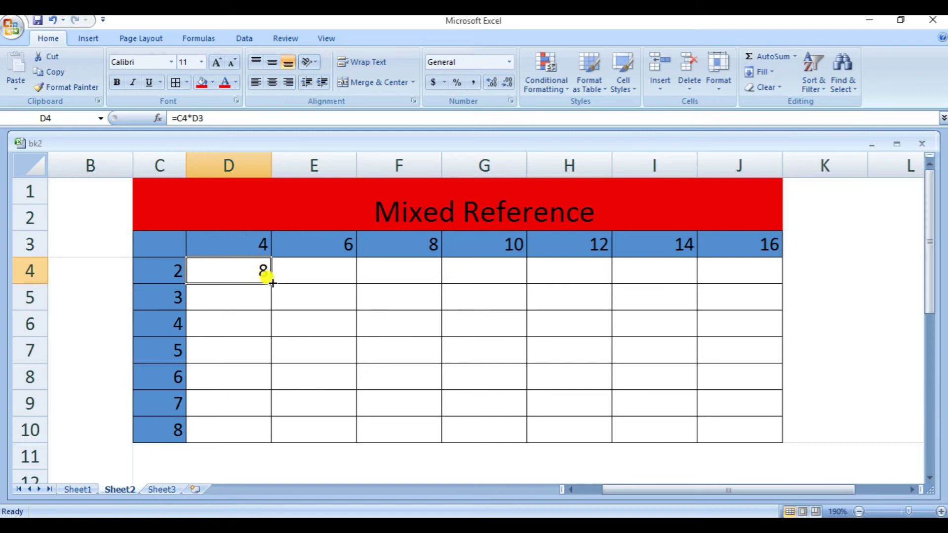
pyautogui.moveTo(273, 283); pyautogui.dragTo(267, 434)
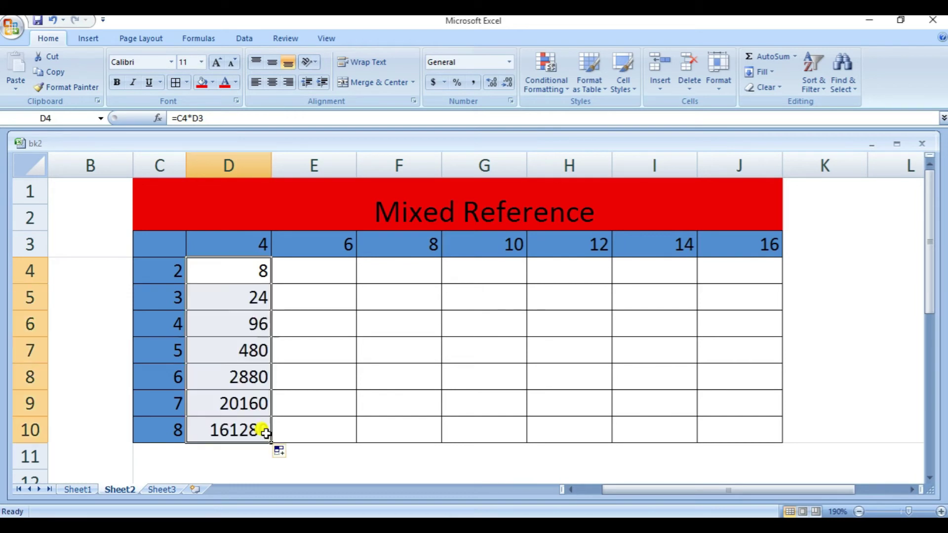
pyautogui.click(355, 467)
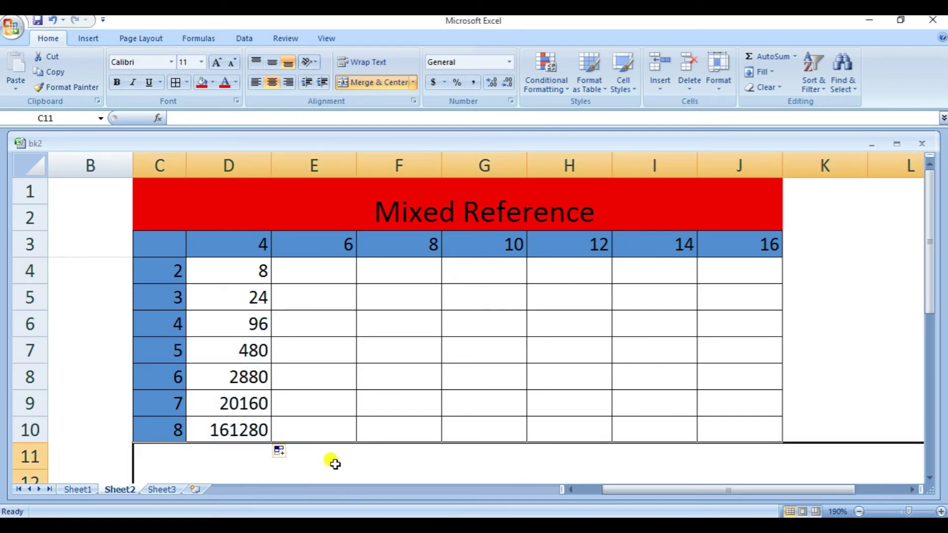
# Step: Lock only the row of the header reference in D4 so its formula reads =C4*D$3
pyautogui.click(255, 343)
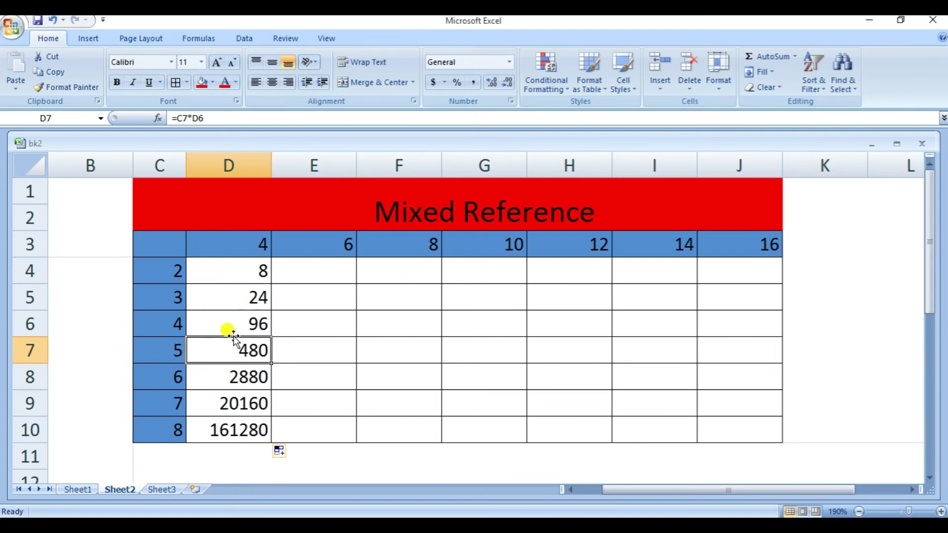
pyautogui.doubleClick(250, 270)
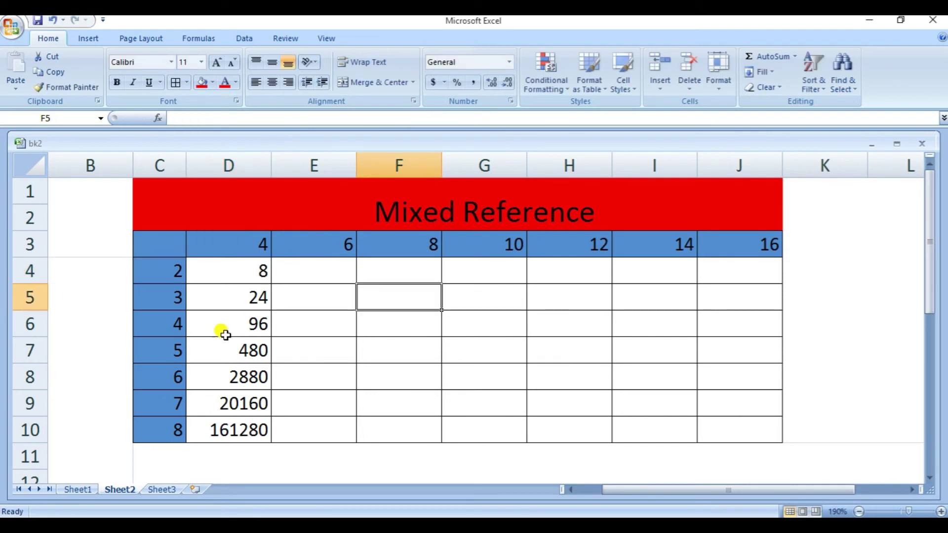
pyautogui.doubleClick(247, 272)
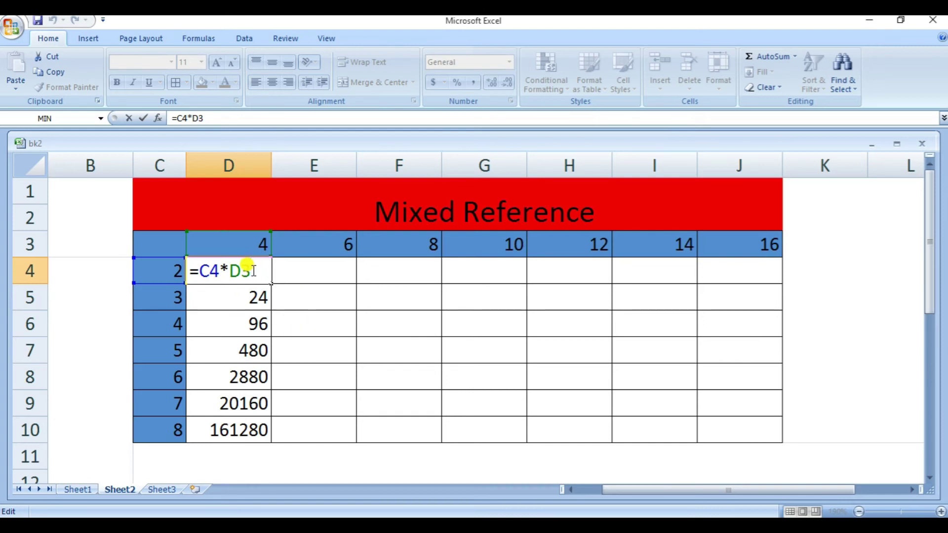
pyautogui.press('Return')
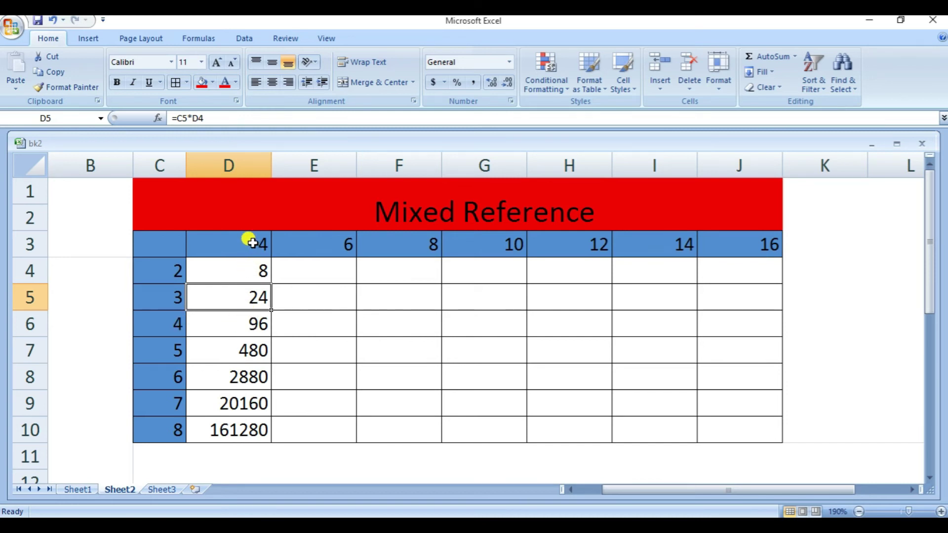
pyautogui.doubleClick(250, 271)
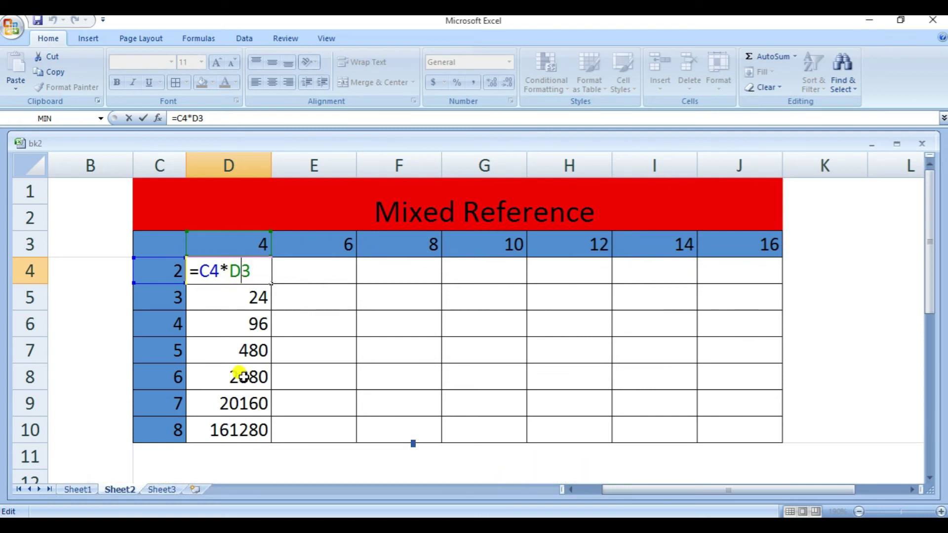
pyautogui.write('$')
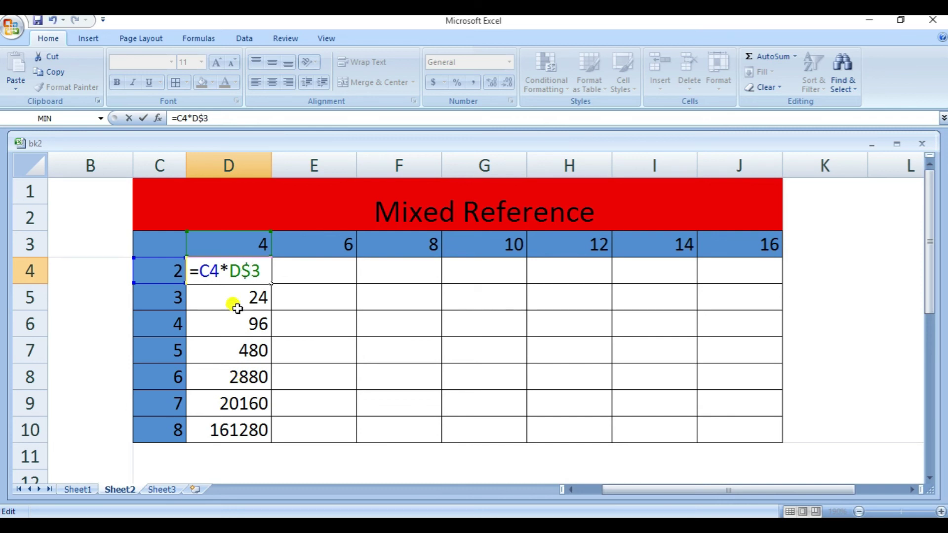
pyautogui.press('Return')
# Step: Fill the mixed-reference formula =C4*D$3 from D4 down through D10
pyautogui.click(259, 274)
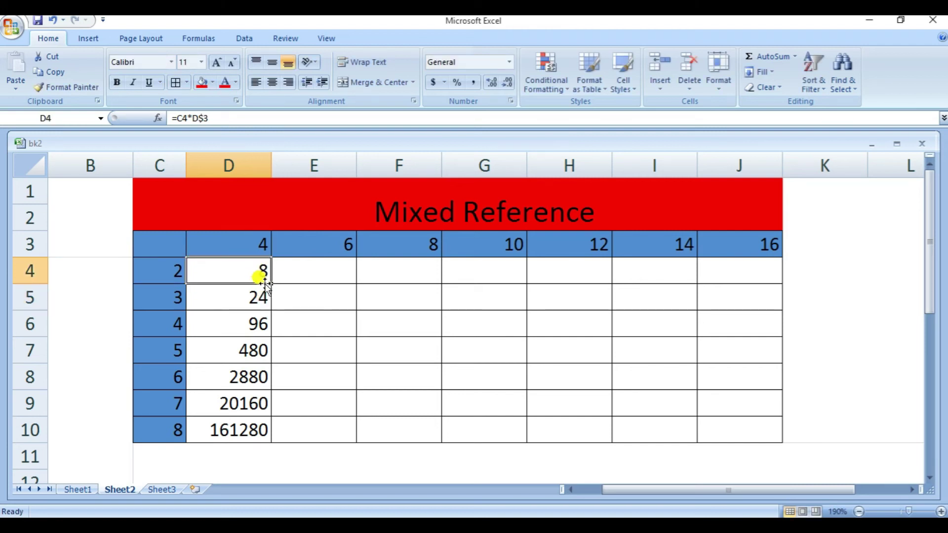
pyautogui.moveTo(273, 279); pyautogui.dragTo(250, 432)
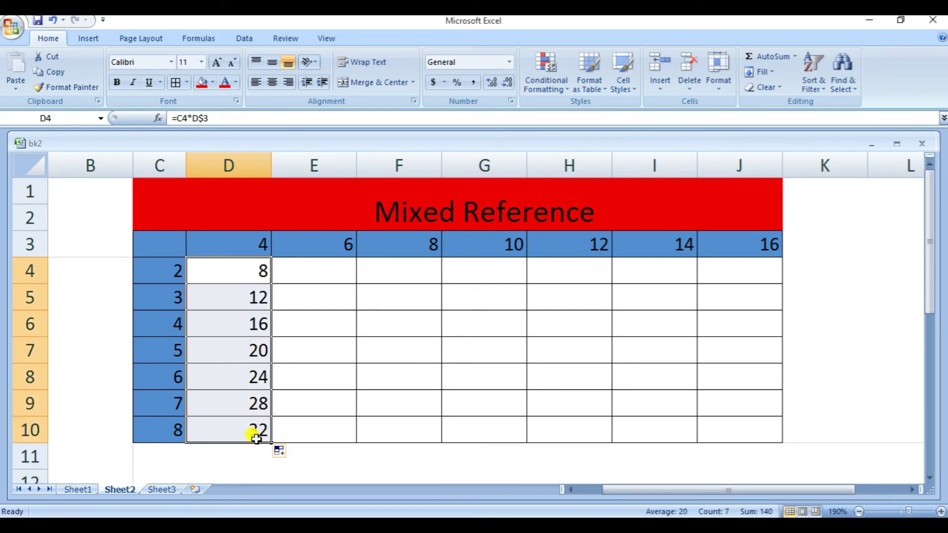
pyautogui.click(370, 478)
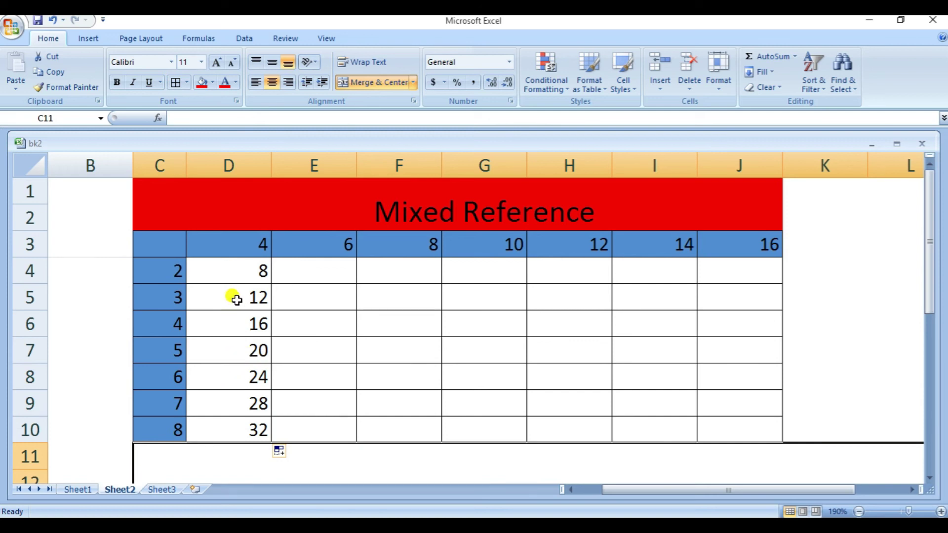
# Step: Try filling the formula =C4*D$3 from D4:D10 across to column J, and undo that fill
pyautogui.click(261, 425)
pyautogui.moveTo(226, 266); pyautogui.dragTo(754, 439)
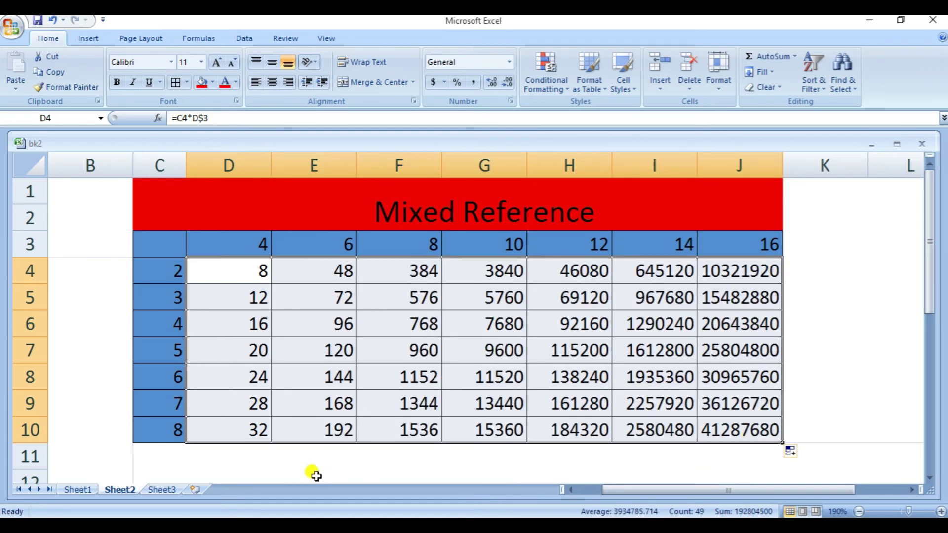
pyautogui.hotkey('ctrl', 'z')
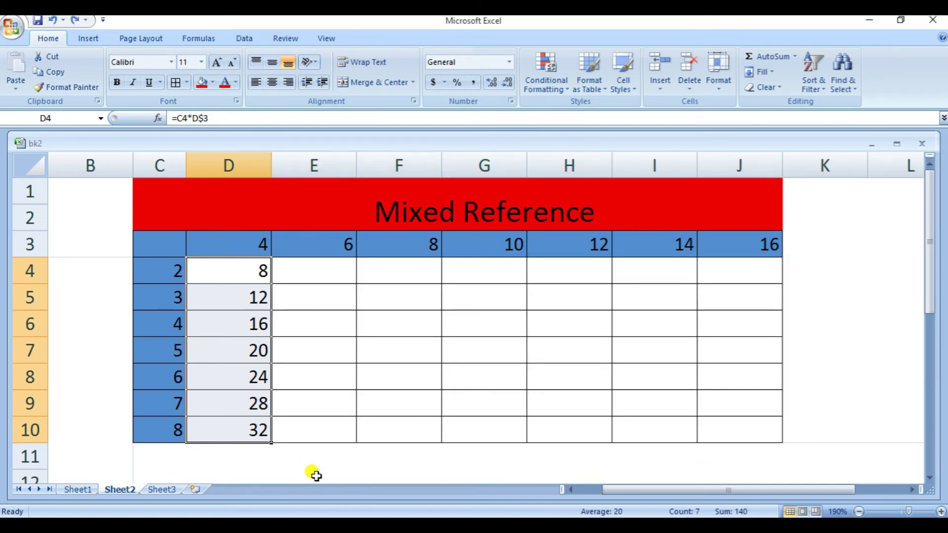
pyautogui.click(286, 401)
# Step: Lock the column of the row-header reference in D4 so its formula reads =$C4*D$3
pyautogui.click(249, 270)
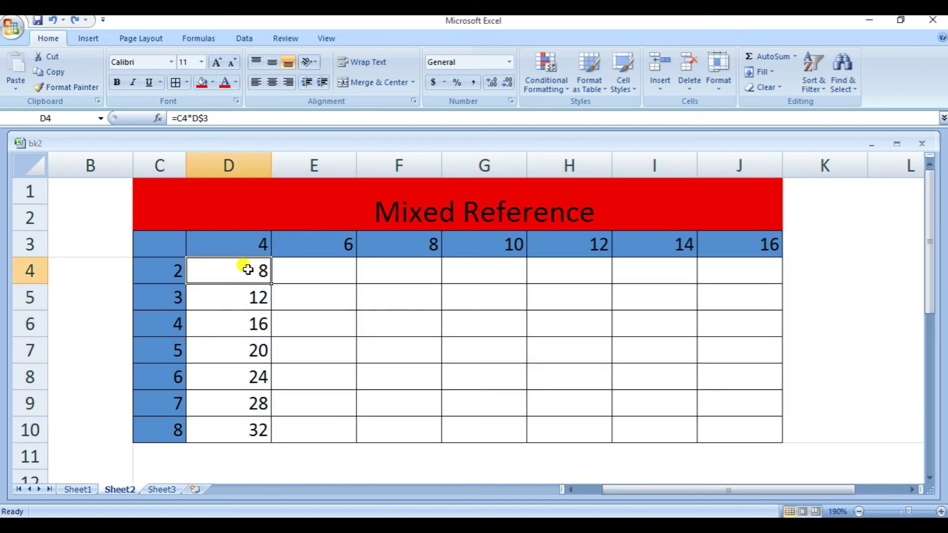
pyautogui.doubleClick(244, 270)
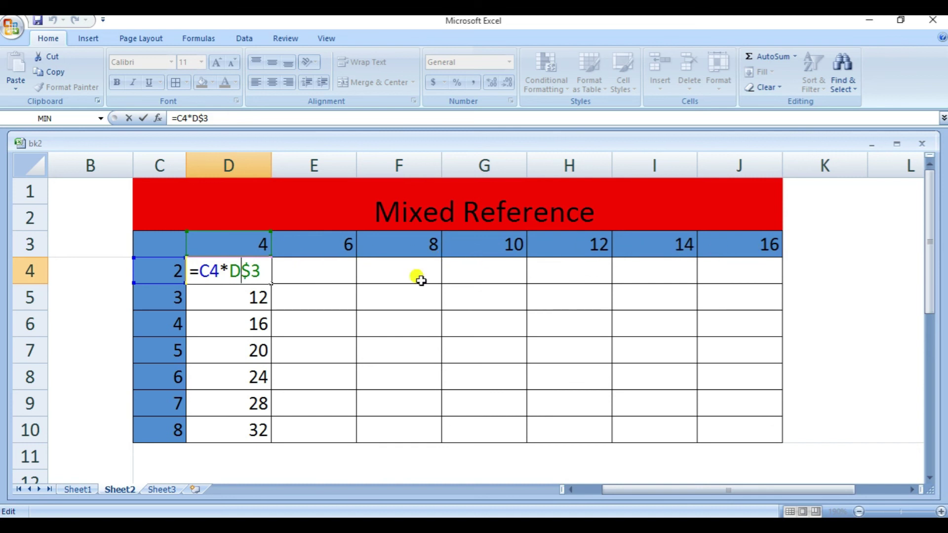
pyautogui.click(198, 271)
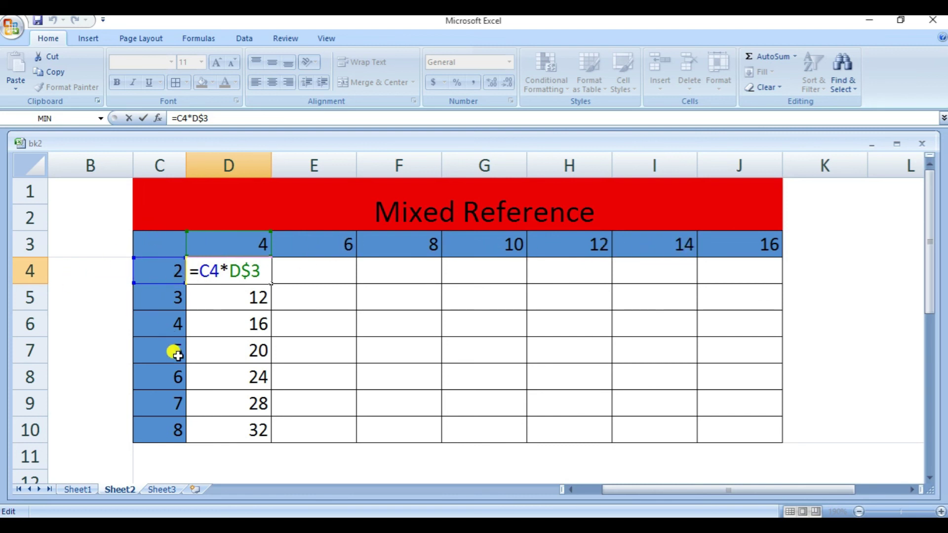
pyautogui.write('$')
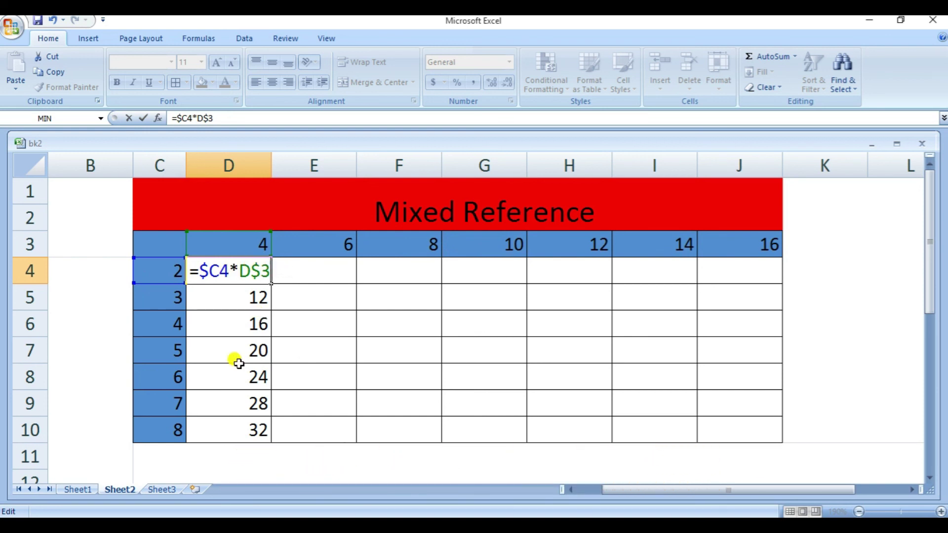
pyautogui.press('Return')
# Step: Fill the mixed-reference formula =$C4*D$3 from D4 down to row 10 and across to column J
pyautogui.click(246, 262)
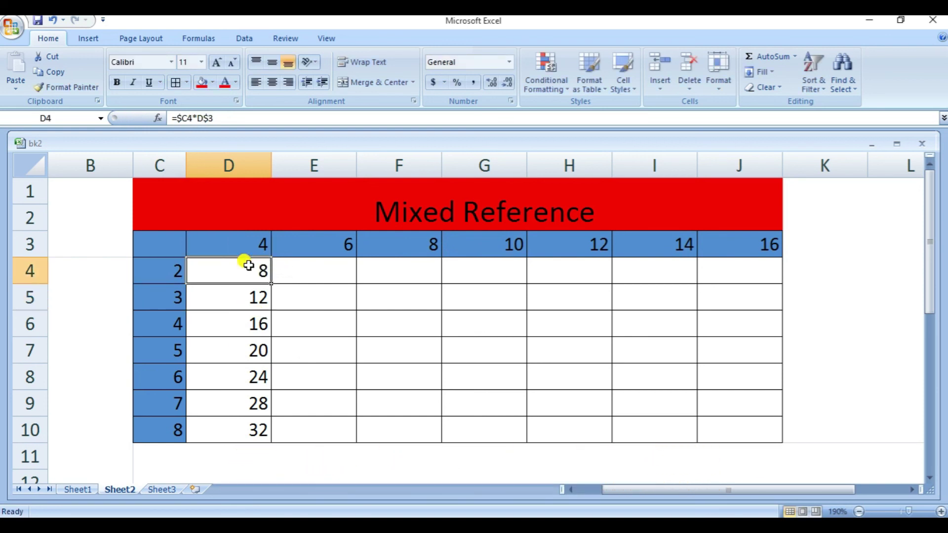
pyautogui.doubleClick(271, 283)
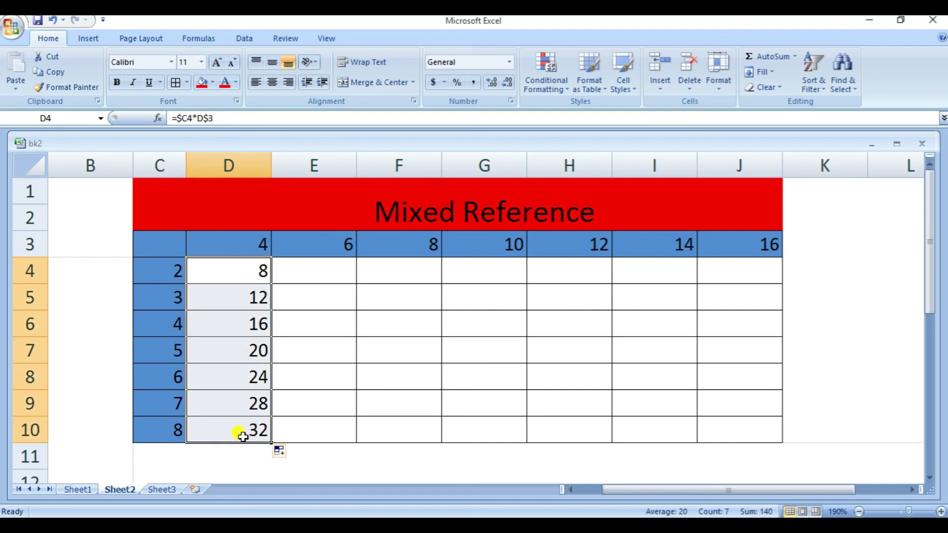
pyautogui.moveTo(271, 444); pyautogui.dragTo(760, 440)
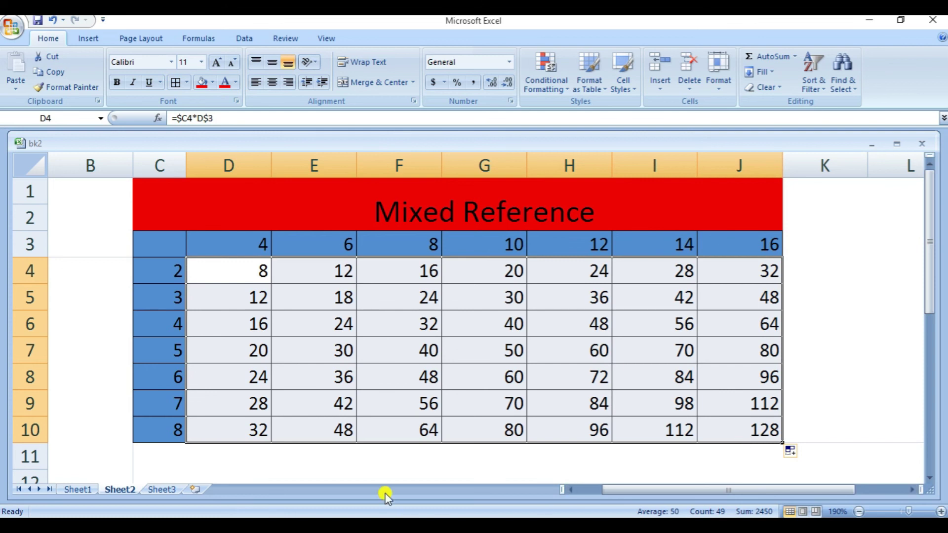
# Step: Check the filled formula in H6 and view the product table on Sheet1 before returning to Sheet2
pyautogui.click(402, 453)
pyautogui.click(566, 333)
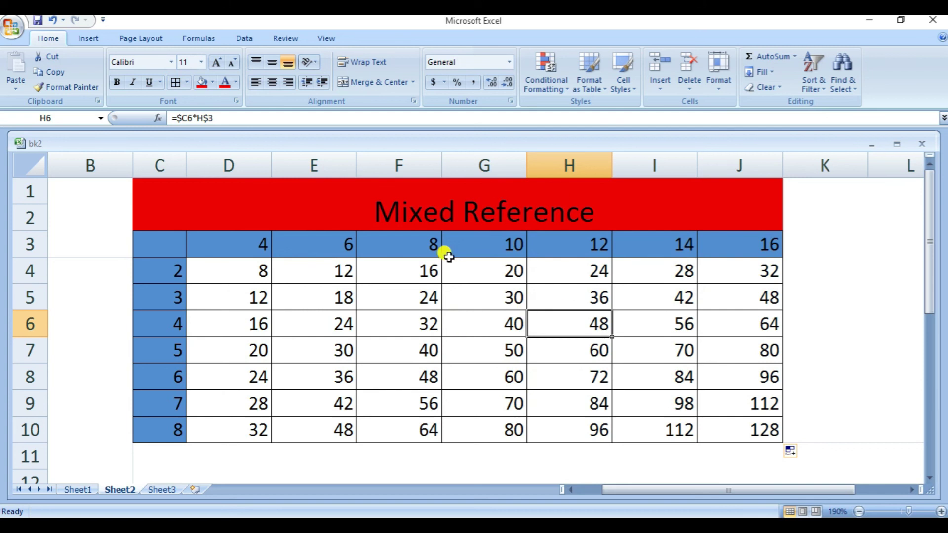
pyautogui.click(81, 488)
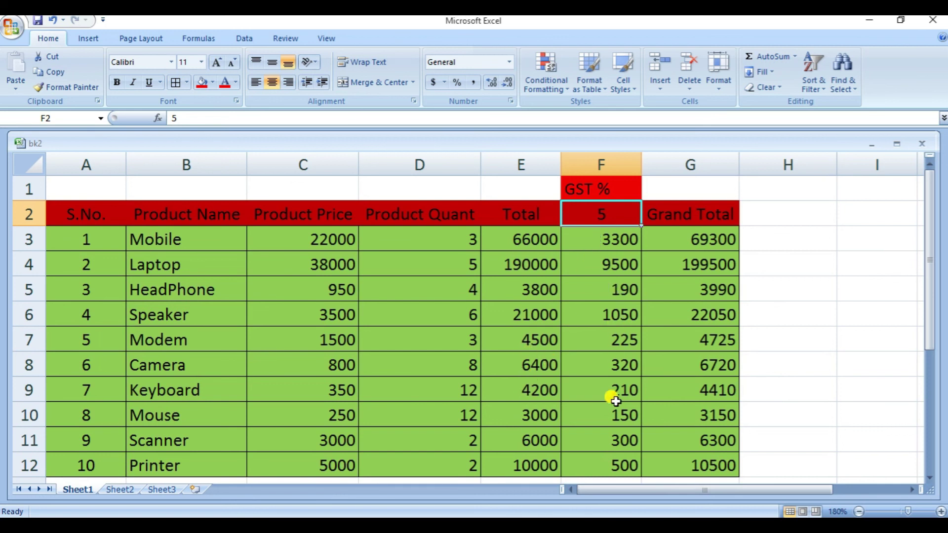
pyautogui.click(124, 489)
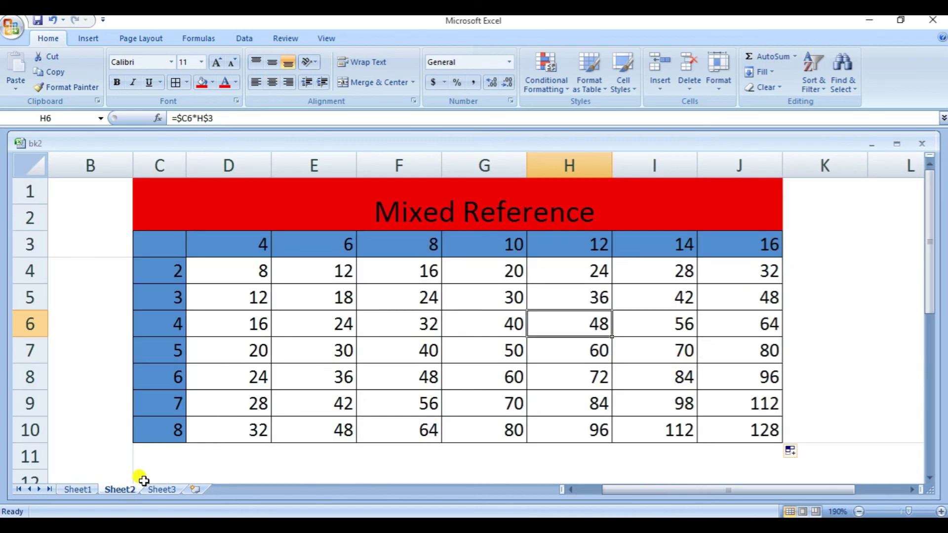